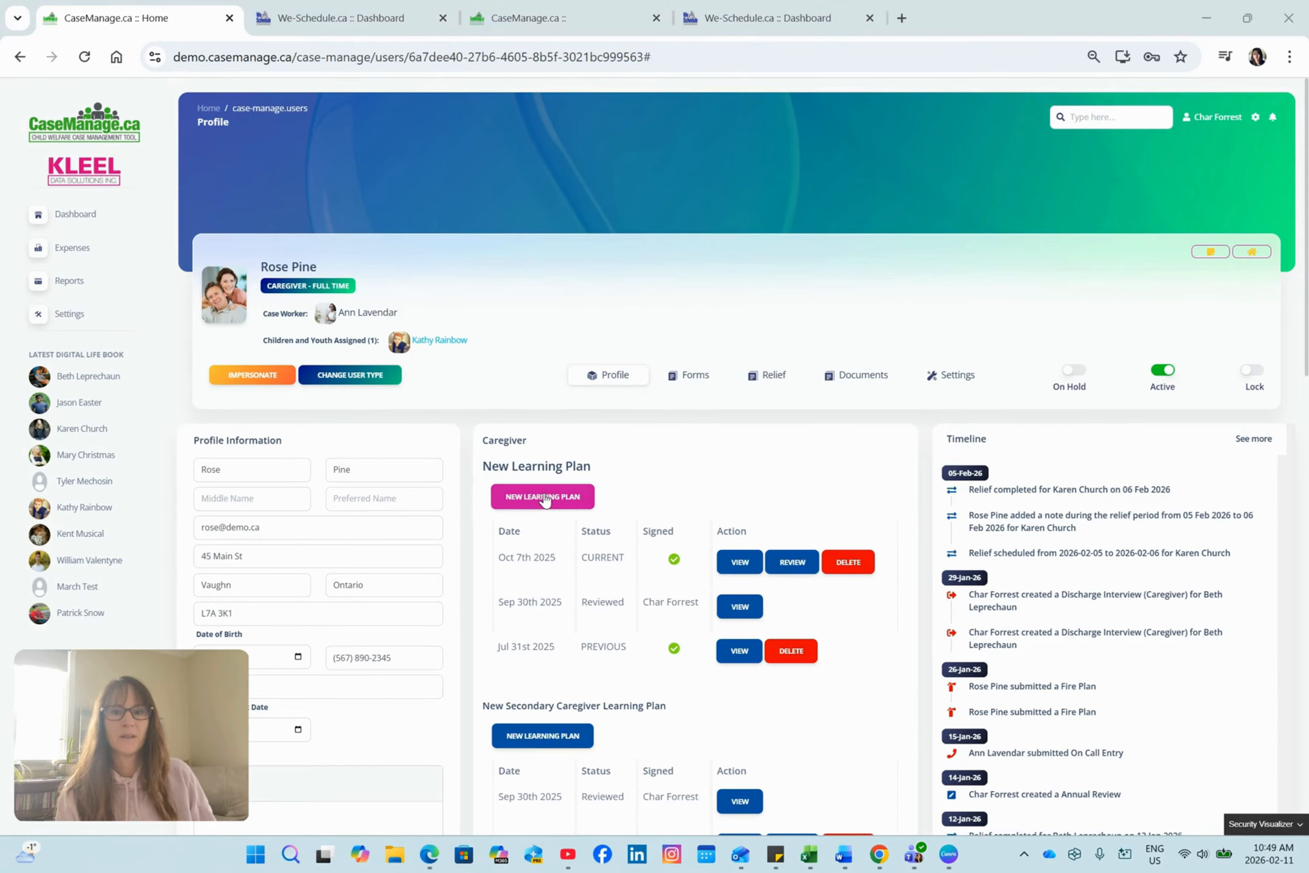
Start a new primary caregiver learning plan and look over its Required Trainings section.
{"action": "left_click", "coordinate": [543, 496]}
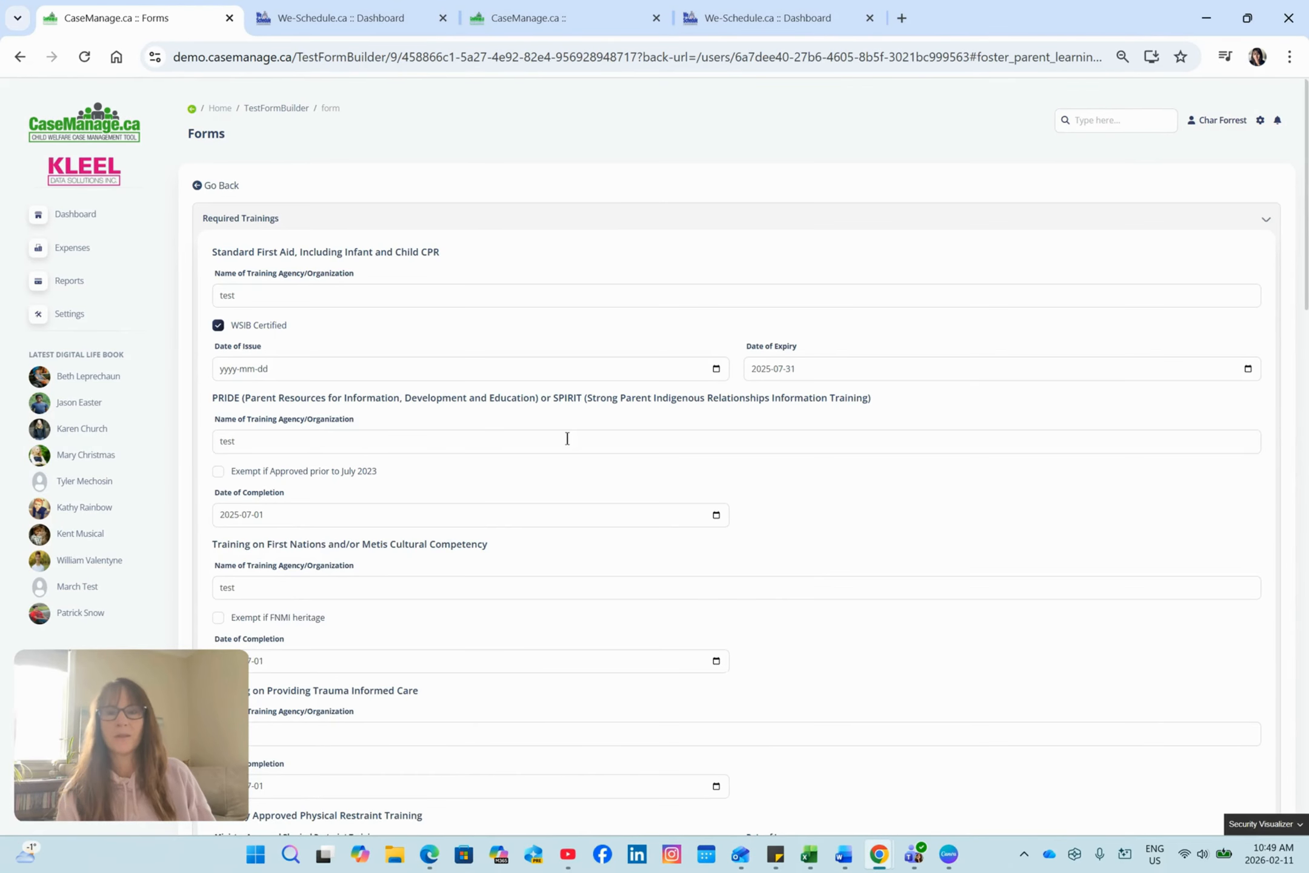
{"action": "scroll", "coordinate": [578, 437], "scroll_direction": "down", "scroll_amount": 1}
{"action": "scroll", "coordinate": [581, 443], "scroll_direction": "down", "scroll_amount": 1}
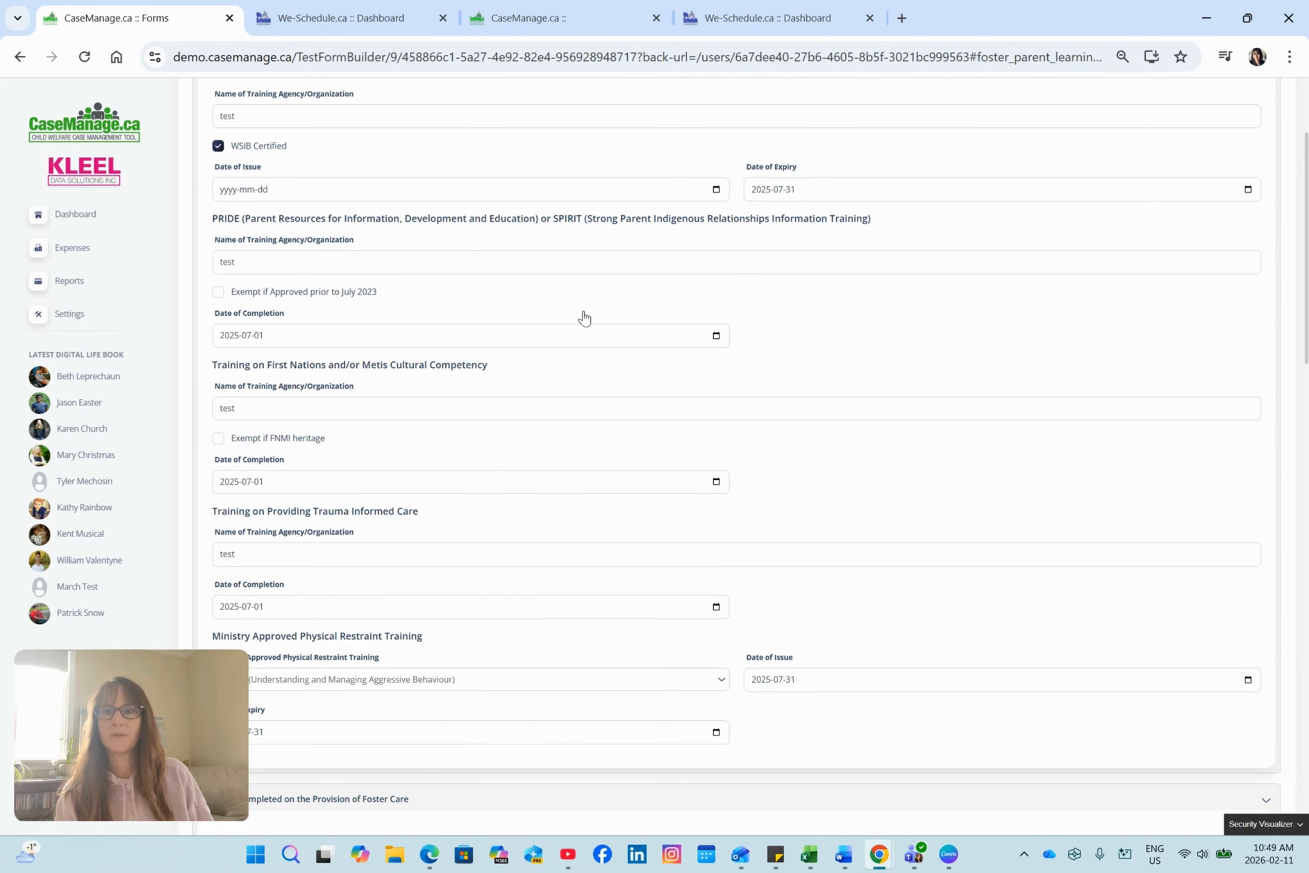
{"action": "scroll", "coordinate": [585, 315], "scroll_direction": "up", "scroll_amount": 1}
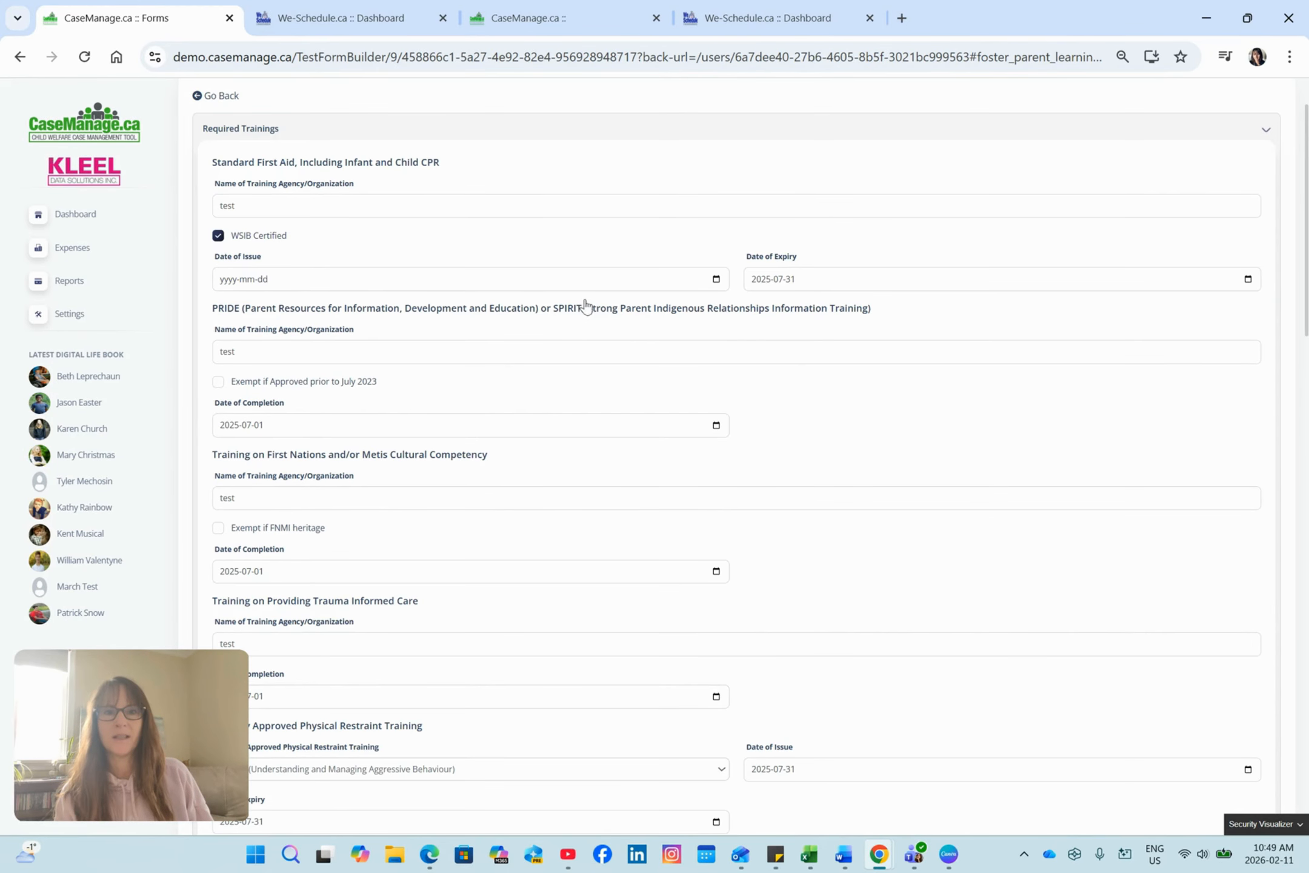
{"action": "scroll", "coordinate": [587, 313], "scroll_direction": "down", "scroll_amount": 1}
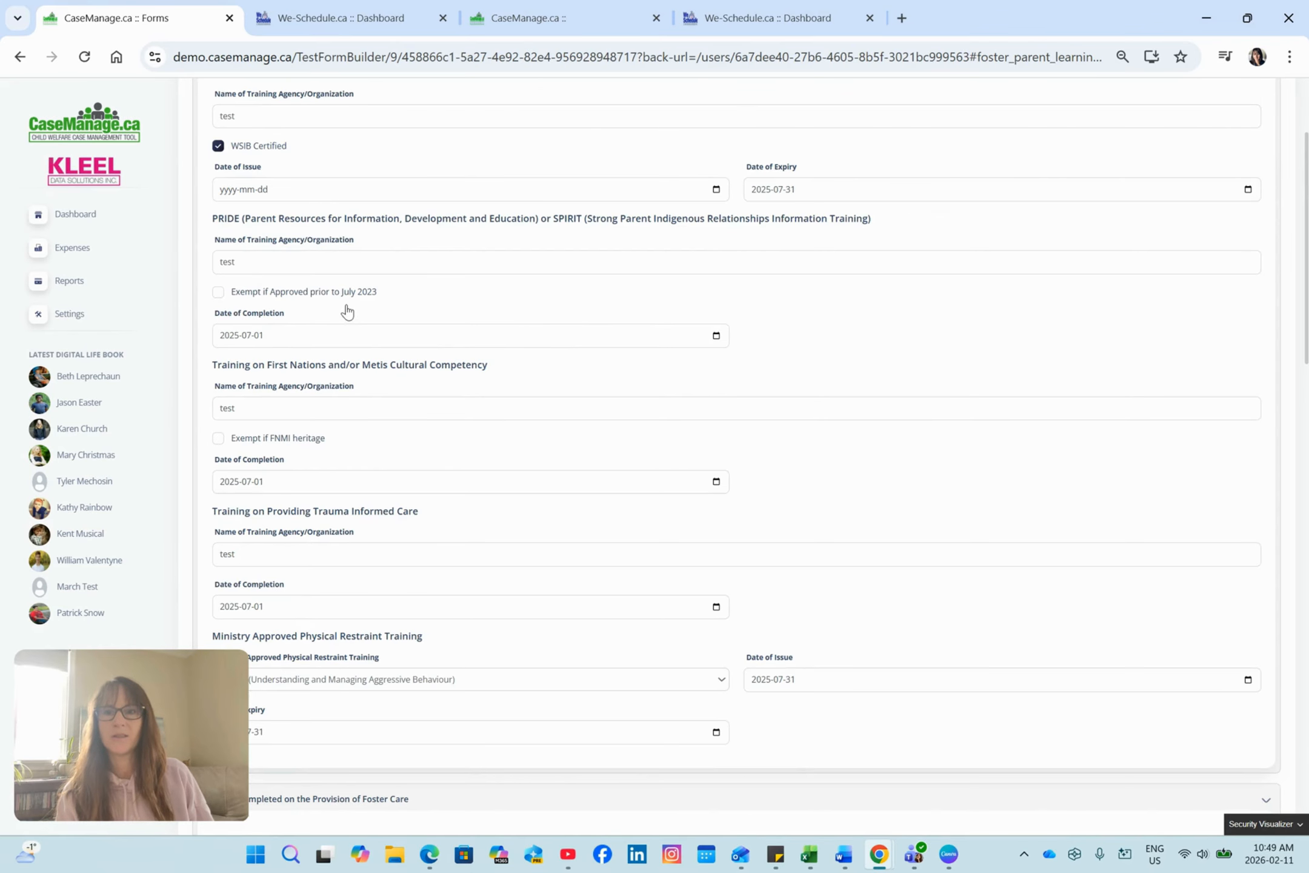
For Training 1, set Reason for Focus to Individual Objectives and Type of Training to Formal Training Course.
{"action": "scroll", "coordinate": [364, 322], "scroll_direction": "down", "scroll_amount": 2}
{"action": "scroll", "coordinate": [380, 331], "scroll_direction": "down", "scroll_amount": 5}
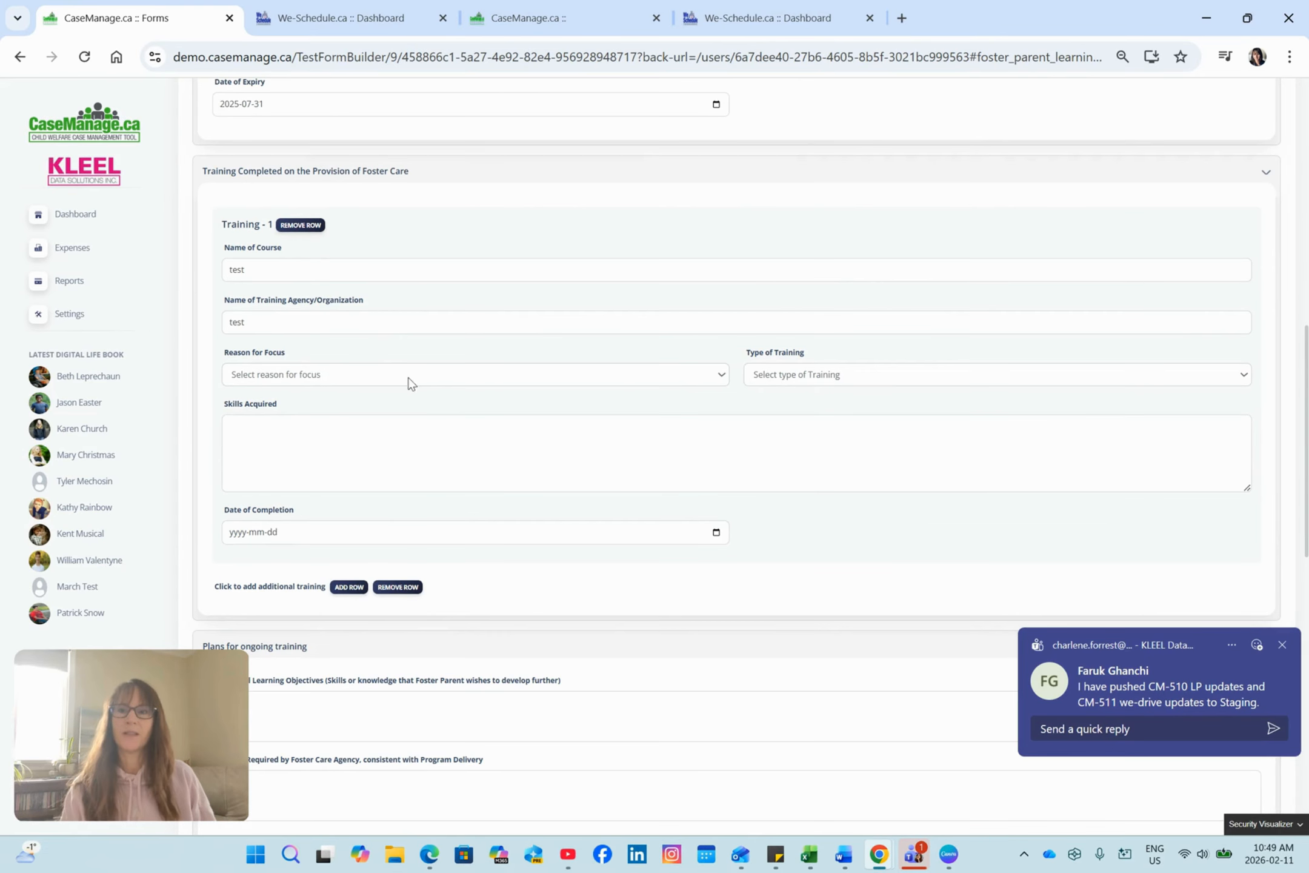
{"action": "left_click", "coordinate": [320, 267]}
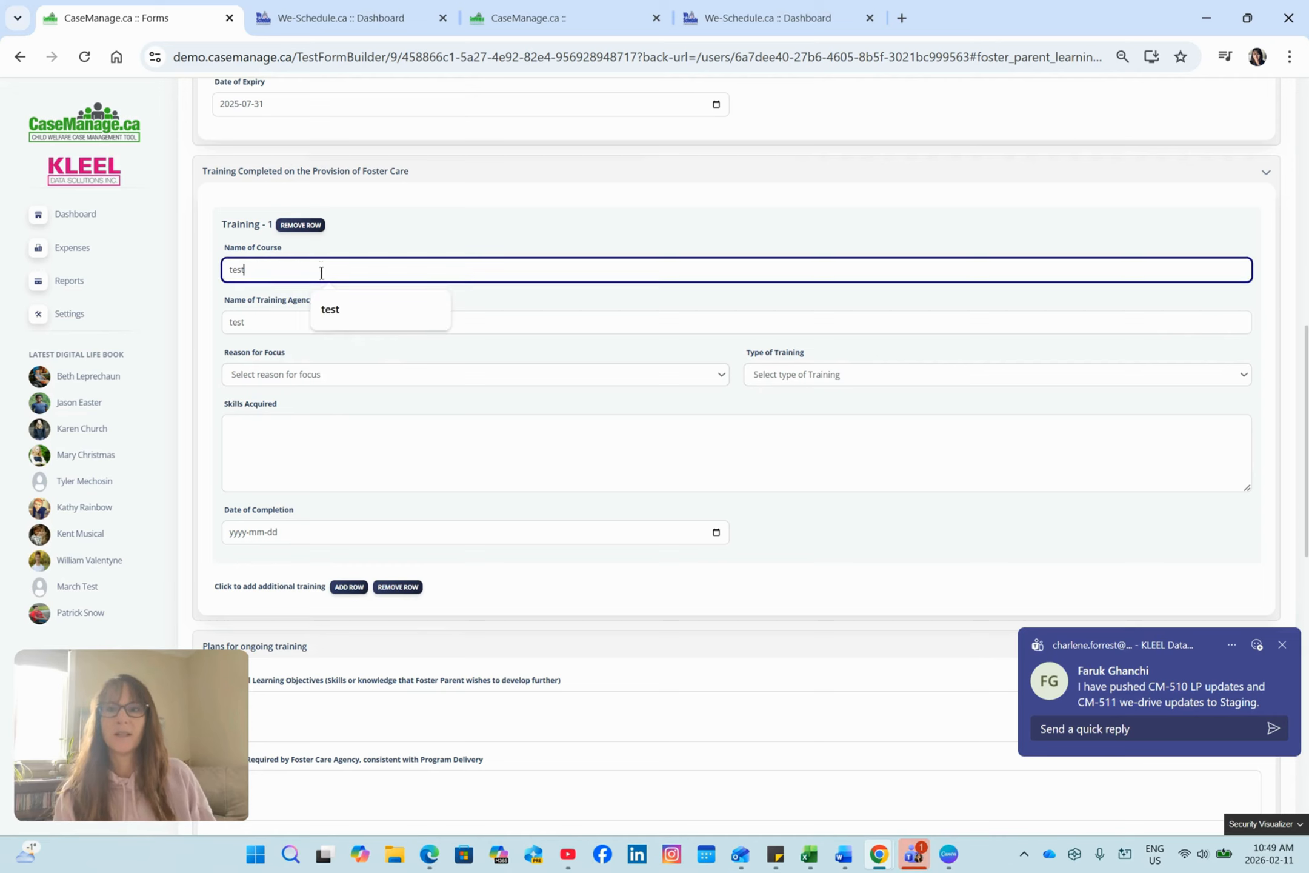
{"action": "left_click", "coordinate": [269, 325]}
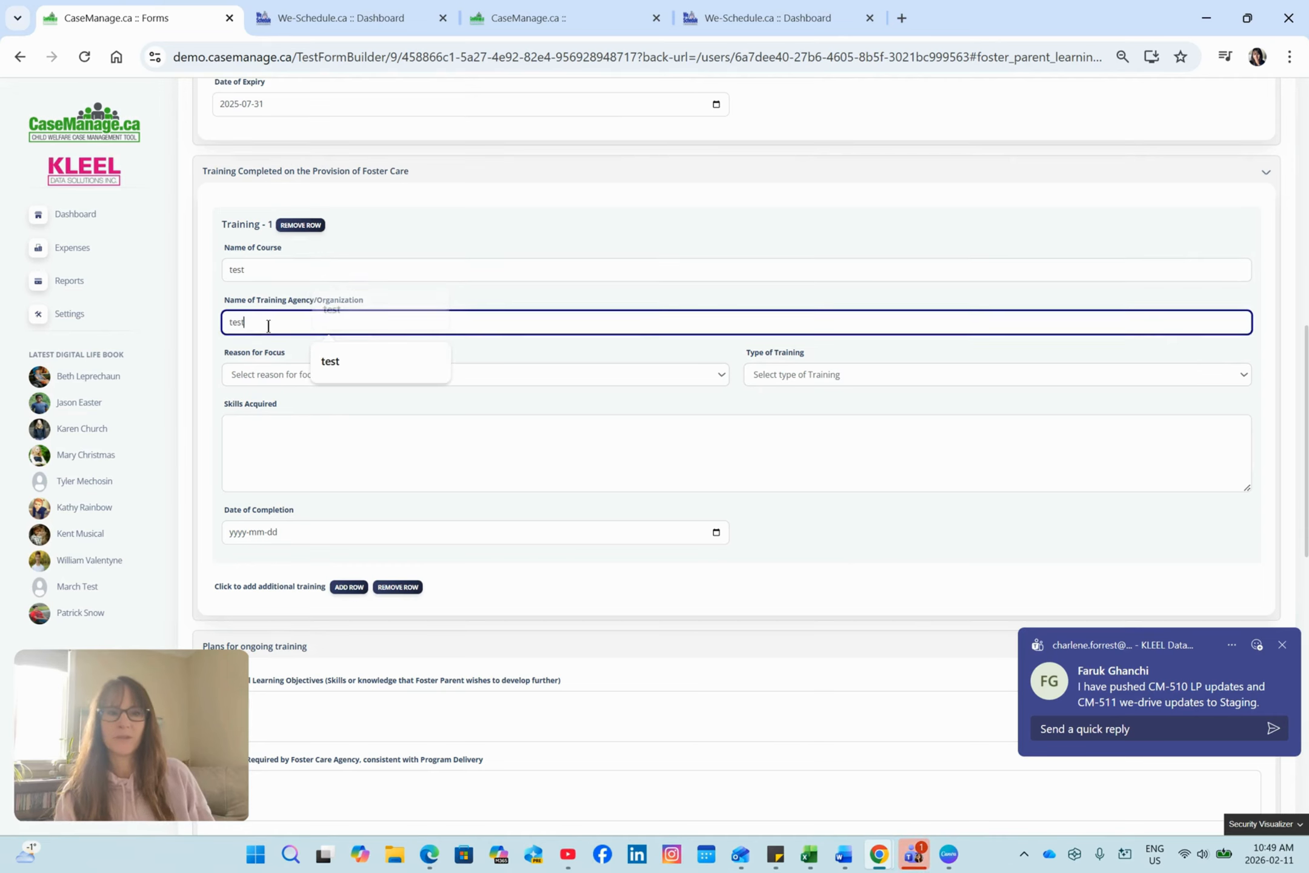
{"action": "left_click", "coordinate": [282, 382]}
{"action": "left_click", "coordinate": [283, 418]}
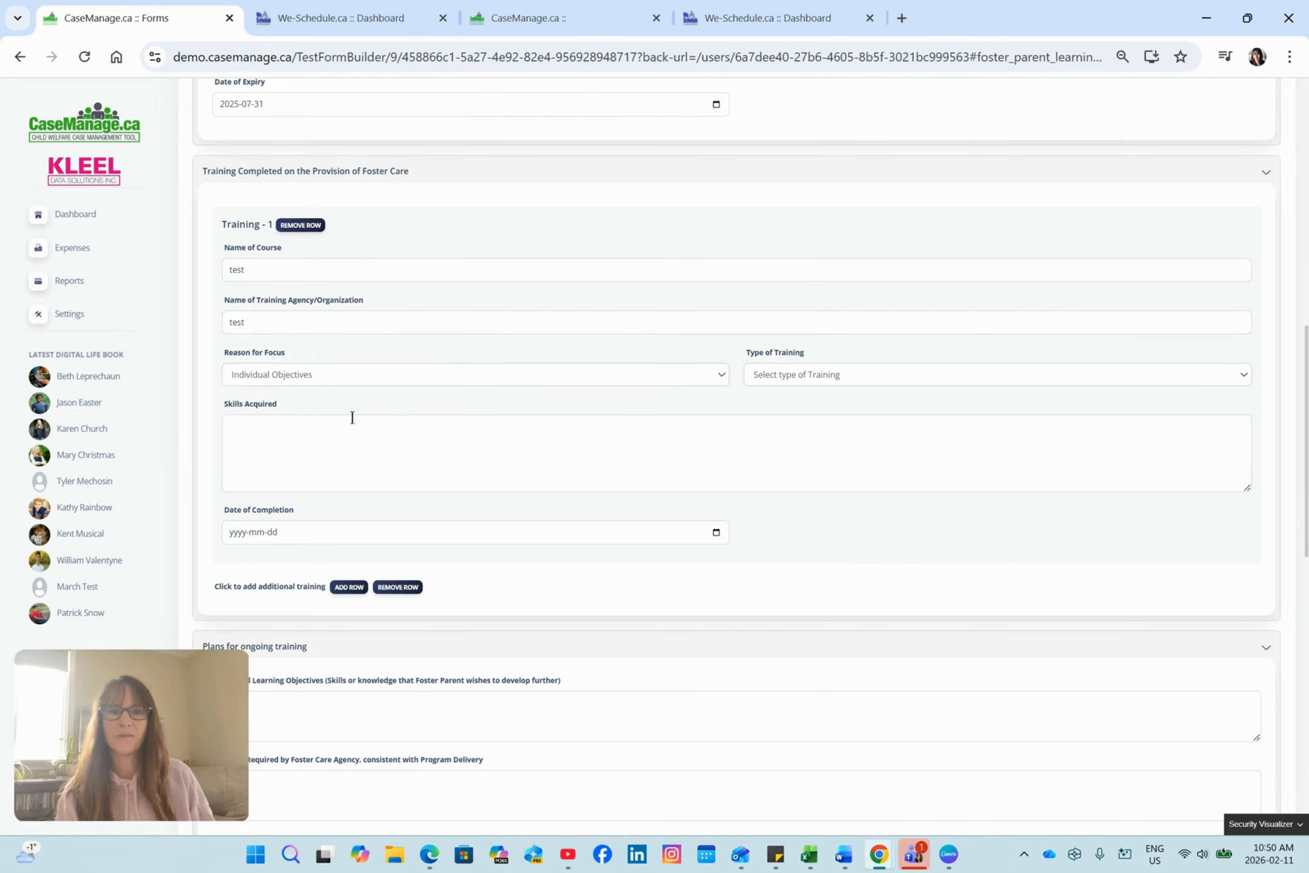
{"action": "left_click", "coordinate": [871, 372]}
{"action": "left_click", "coordinate": [847, 417]}
Enter "test" as the skills acquired for Training 1 and set its completion date to 2026-02-01.
{"action": "left_click", "coordinate": [688, 437]}
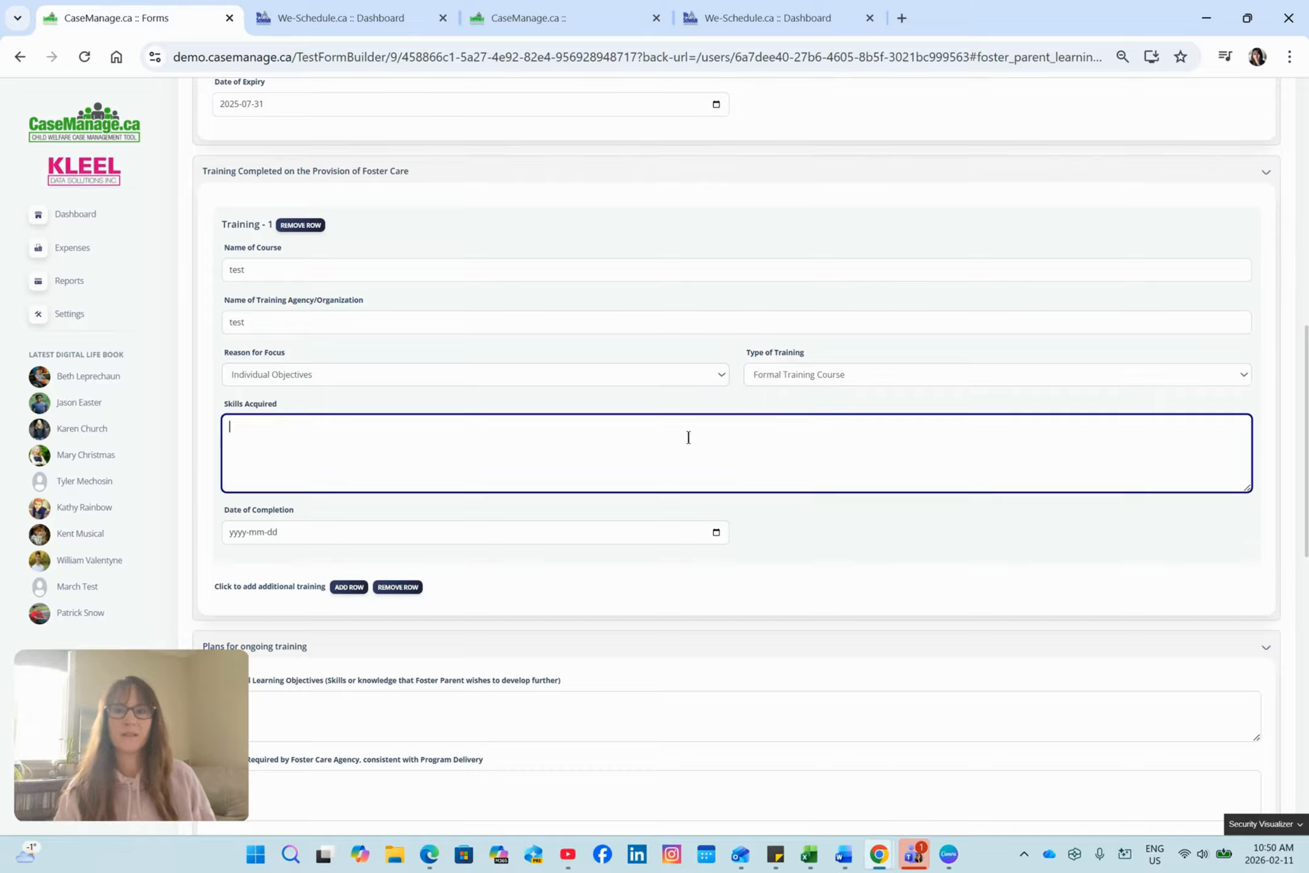
{"action": "left_click", "coordinate": [716, 533]}
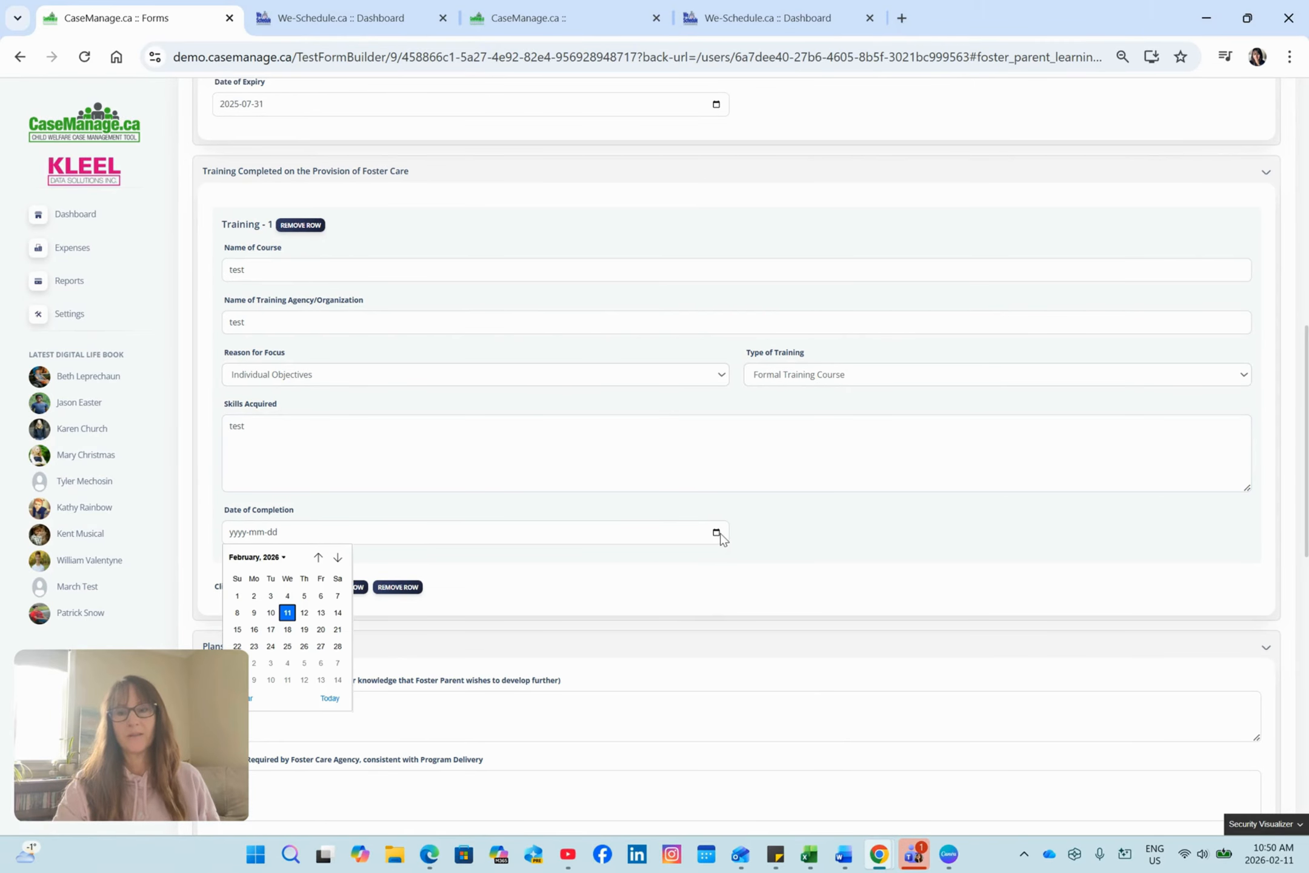
{"action": "left_click", "coordinate": [237, 595]}
Add a second training row with the course name "Car seat Training" and the training agency "ABC agency".
{"action": "scroll", "coordinate": [667, 553], "scroll_direction": "down", "scroll_amount": 3}
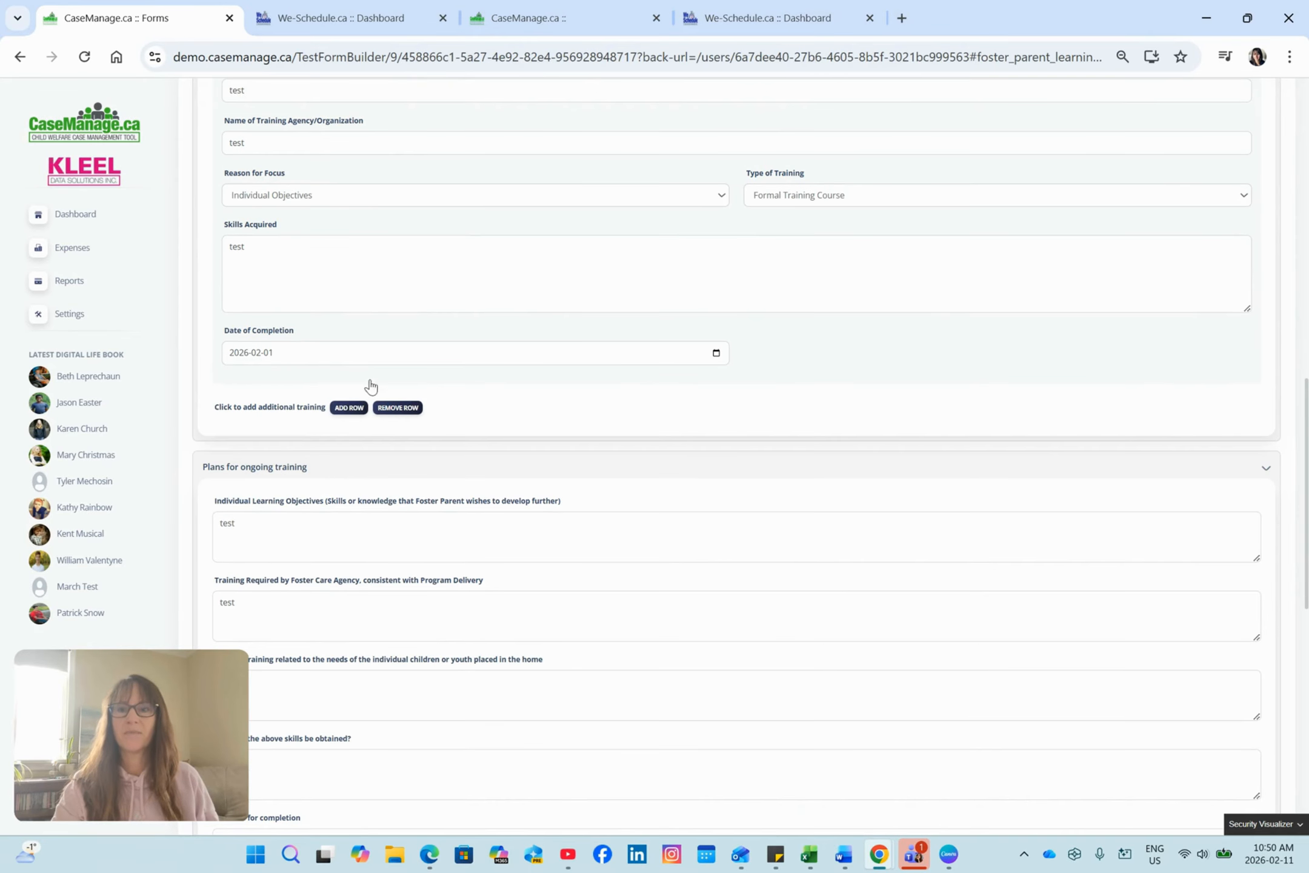
{"action": "left_click", "coordinate": [349, 407]}
{"action": "scroll", "coordinate": [364, 418], "scroll_direction": "down", "scroll_amount": 3}
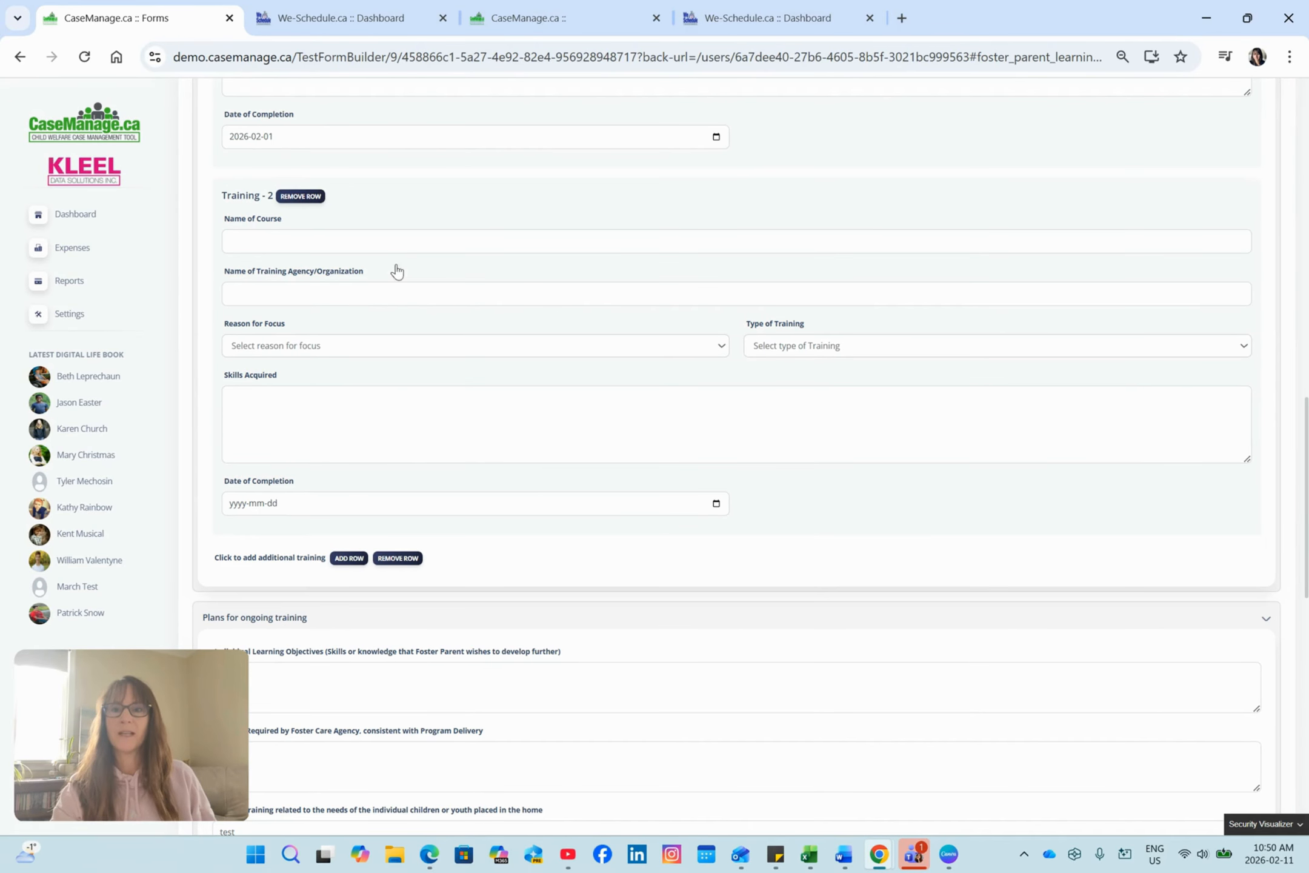
{"action": "left_click", "coordinate": [397, 246]}
{"action": "type", "text": "Car seat Training"}
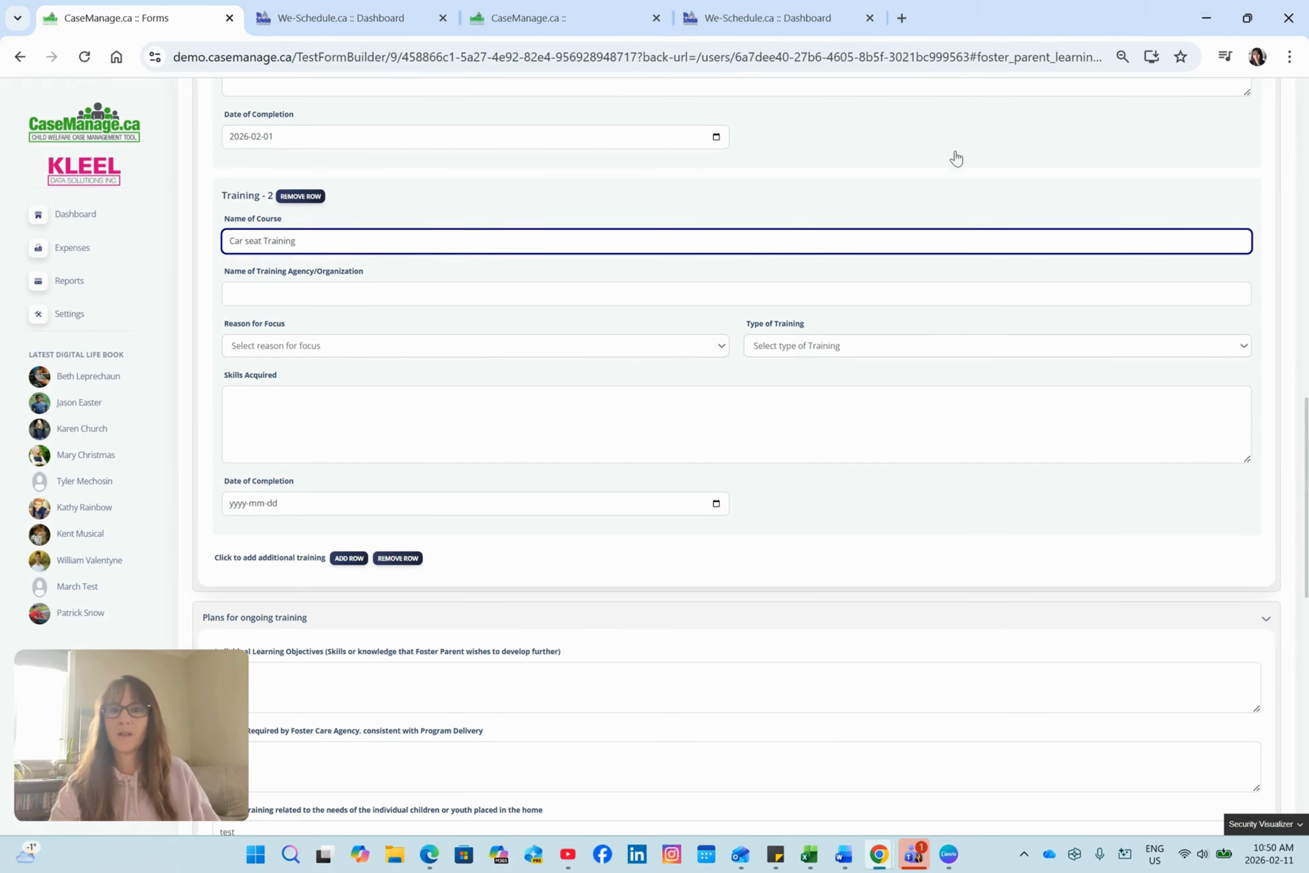
{"action": "left_click", "coordinate": [726, 287]}
{"action": "type", "text": "ABC agency"}
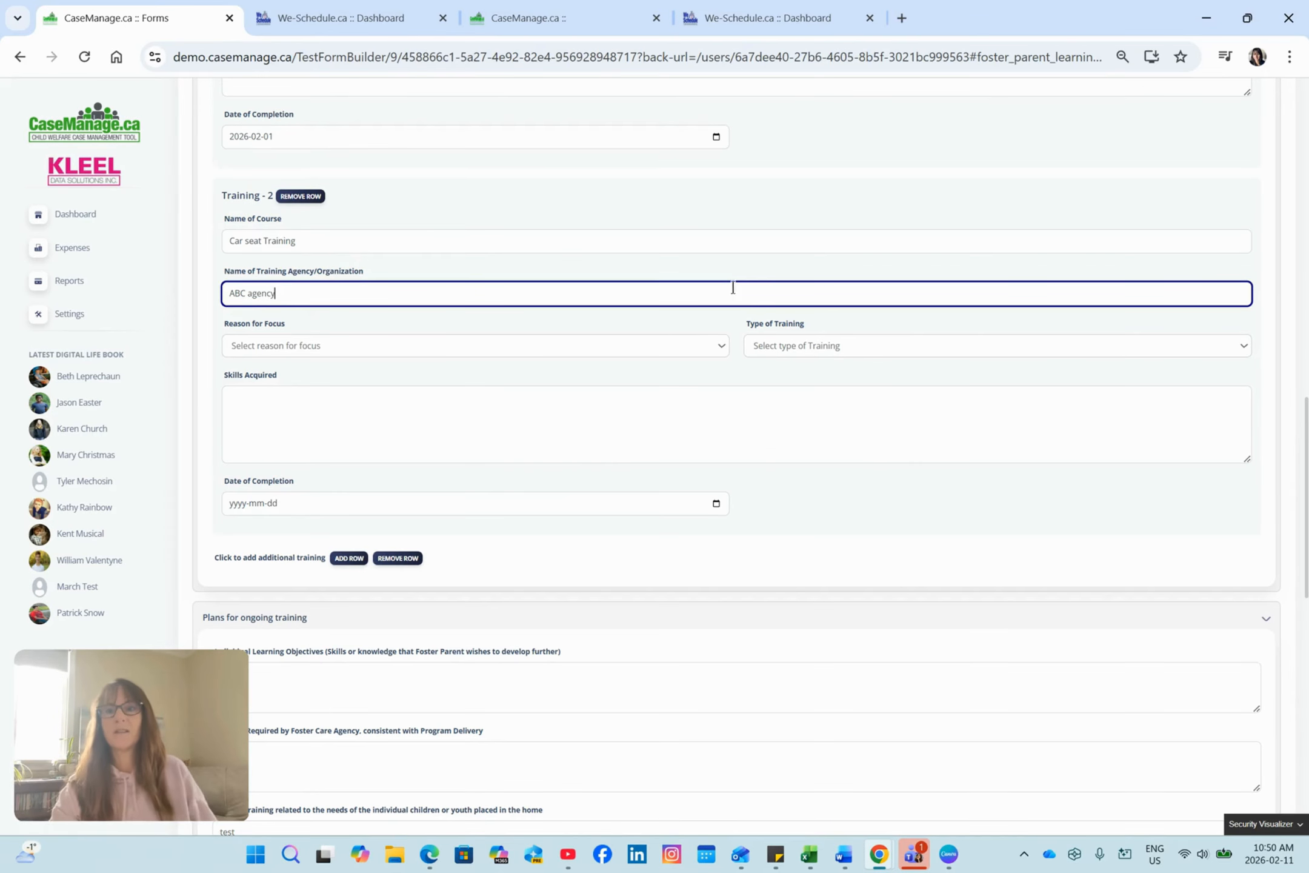
For Training 2, set Reason for Focus to Needs of Child and Type of Training to Formal Training Course.
{"action": "left_click", "coordinate": [643, 347]}
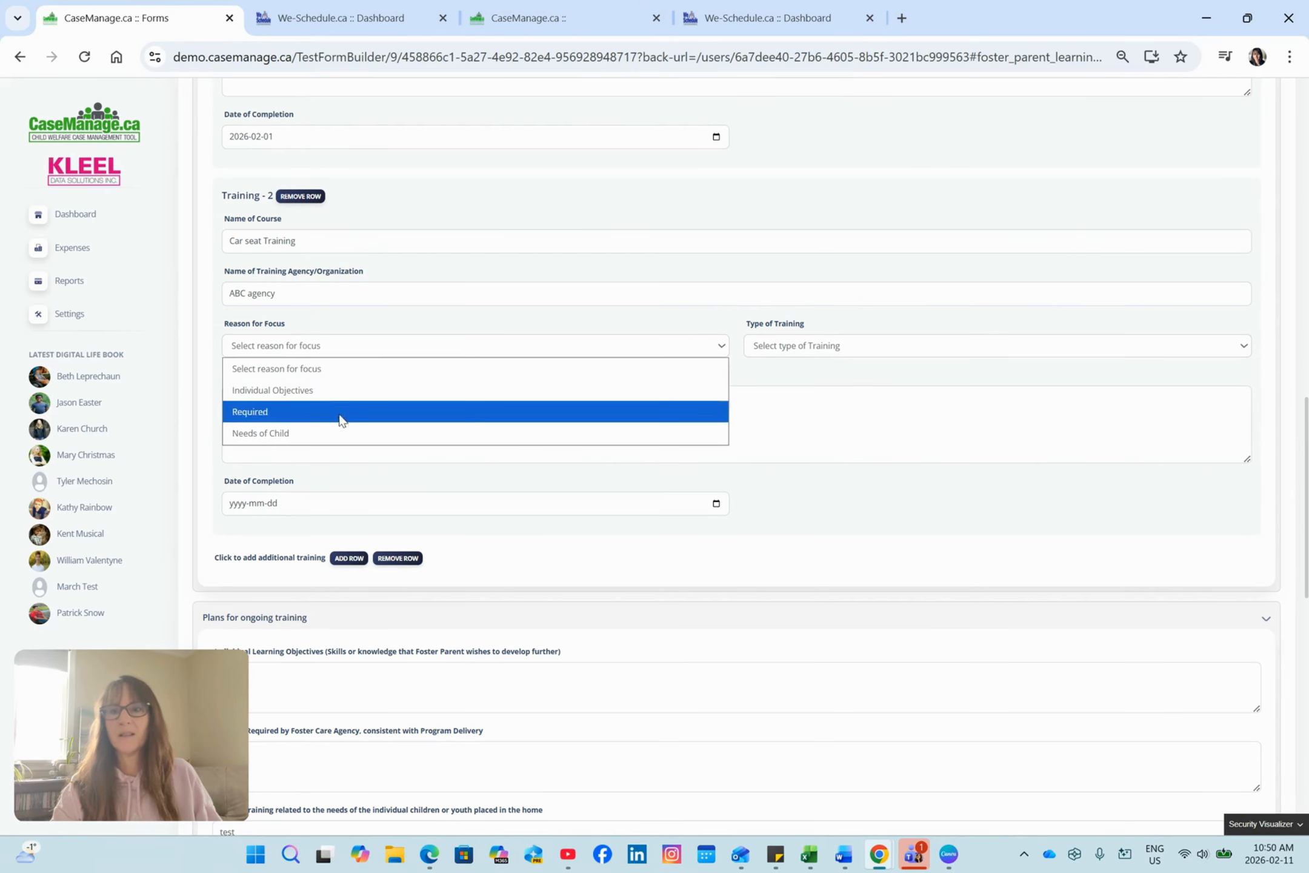
{"action": "left_click", "coordinate": [326, 435]}
{"action": "left_click", "coordinate": [849, 347]}
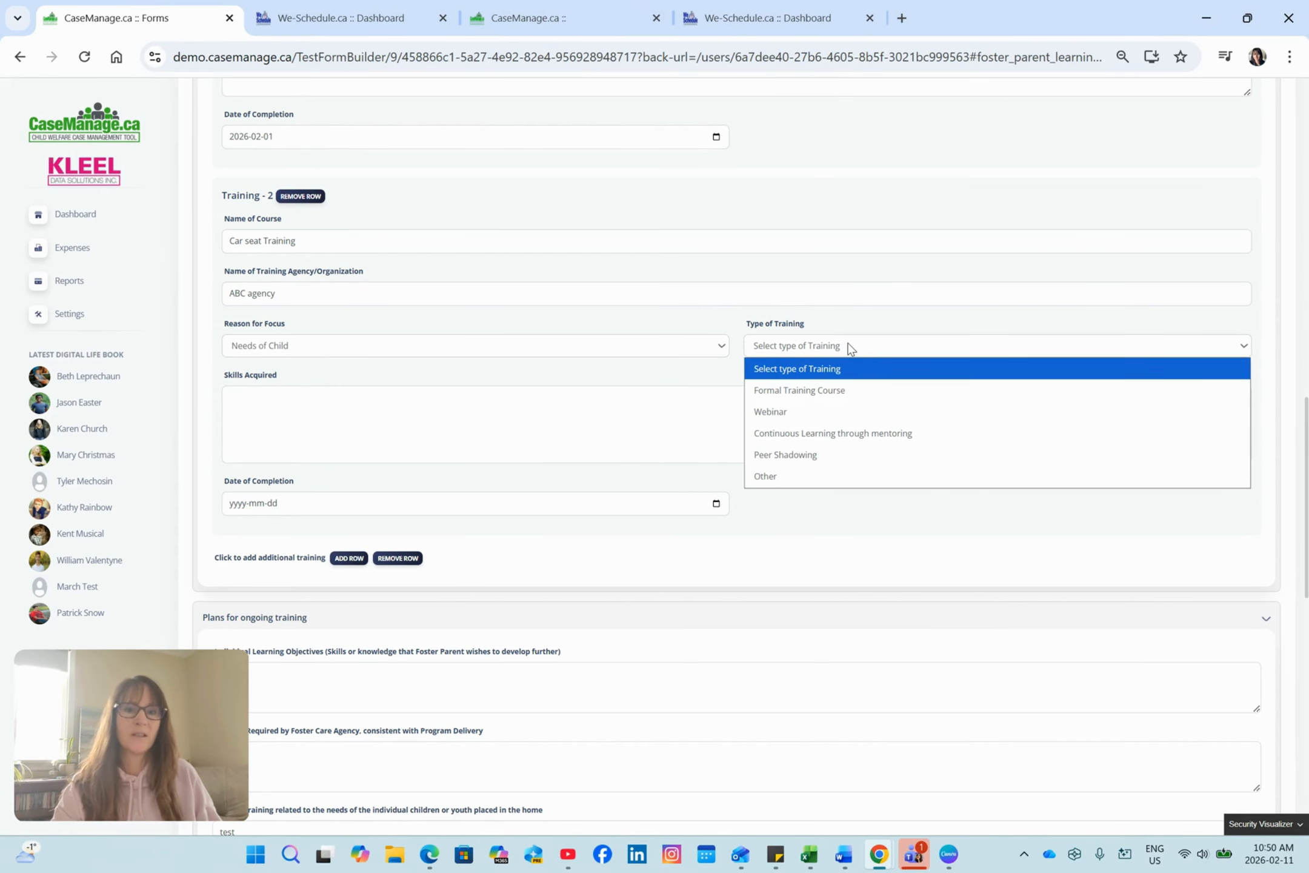
{"action": "left_click", "coordinate": [801, 394]}
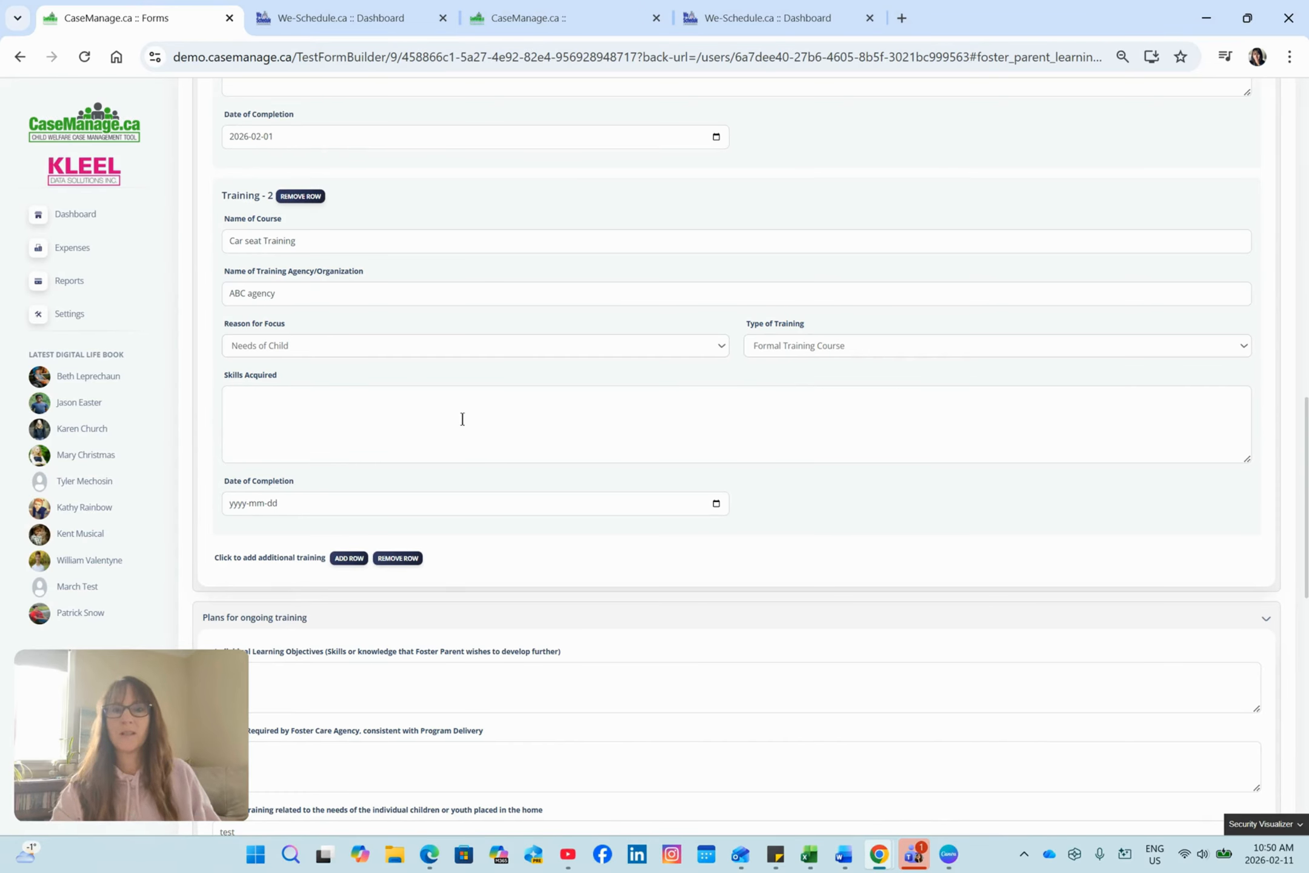
Enter "how to install infant and toddler car seats into the caregivers vehicle." as Training 2's skills acquired and set its completion date to 2026-02-07.
{"action": "left_click", "coordinate": [463, 419]}
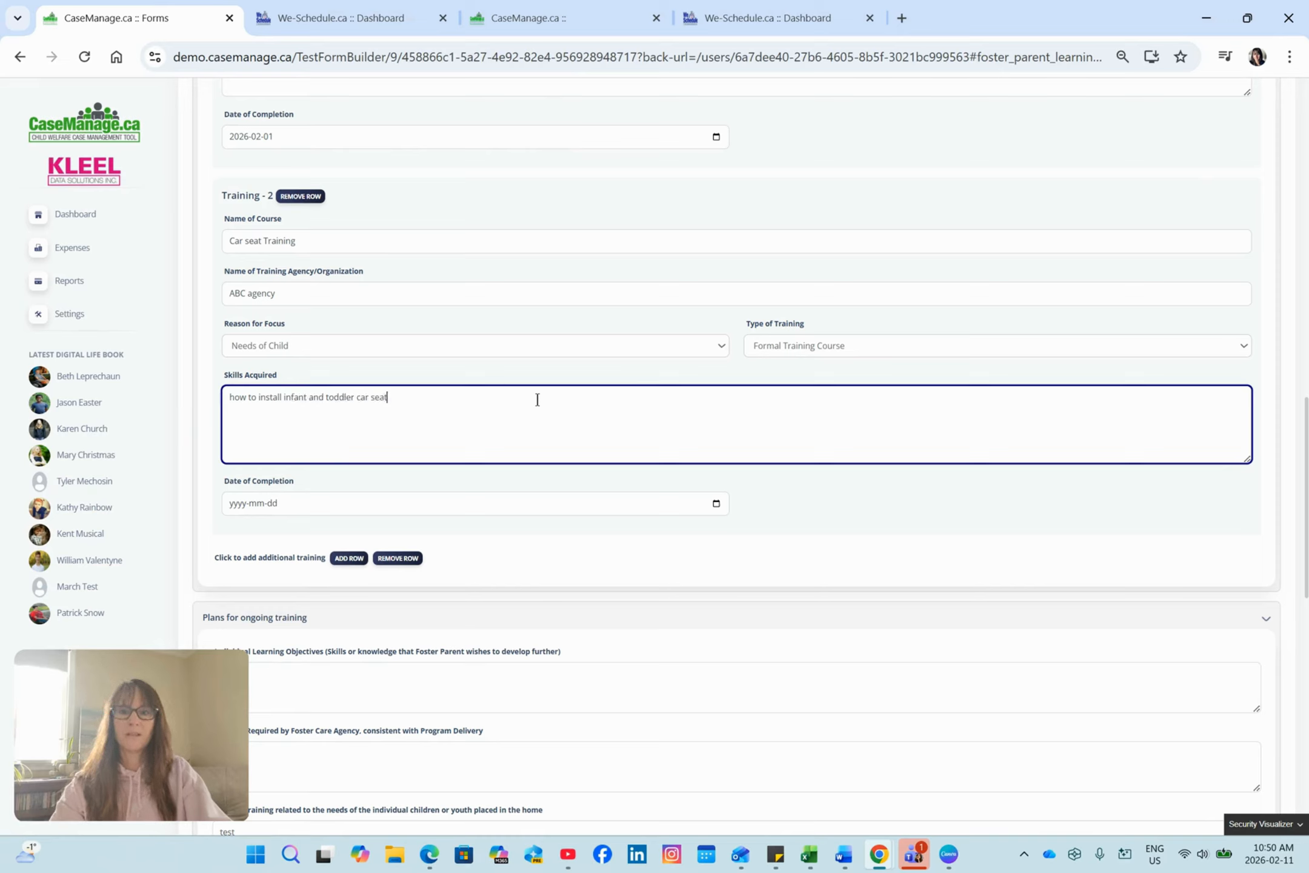
{"action": "type", "text": "o the caregivers vehicle."}
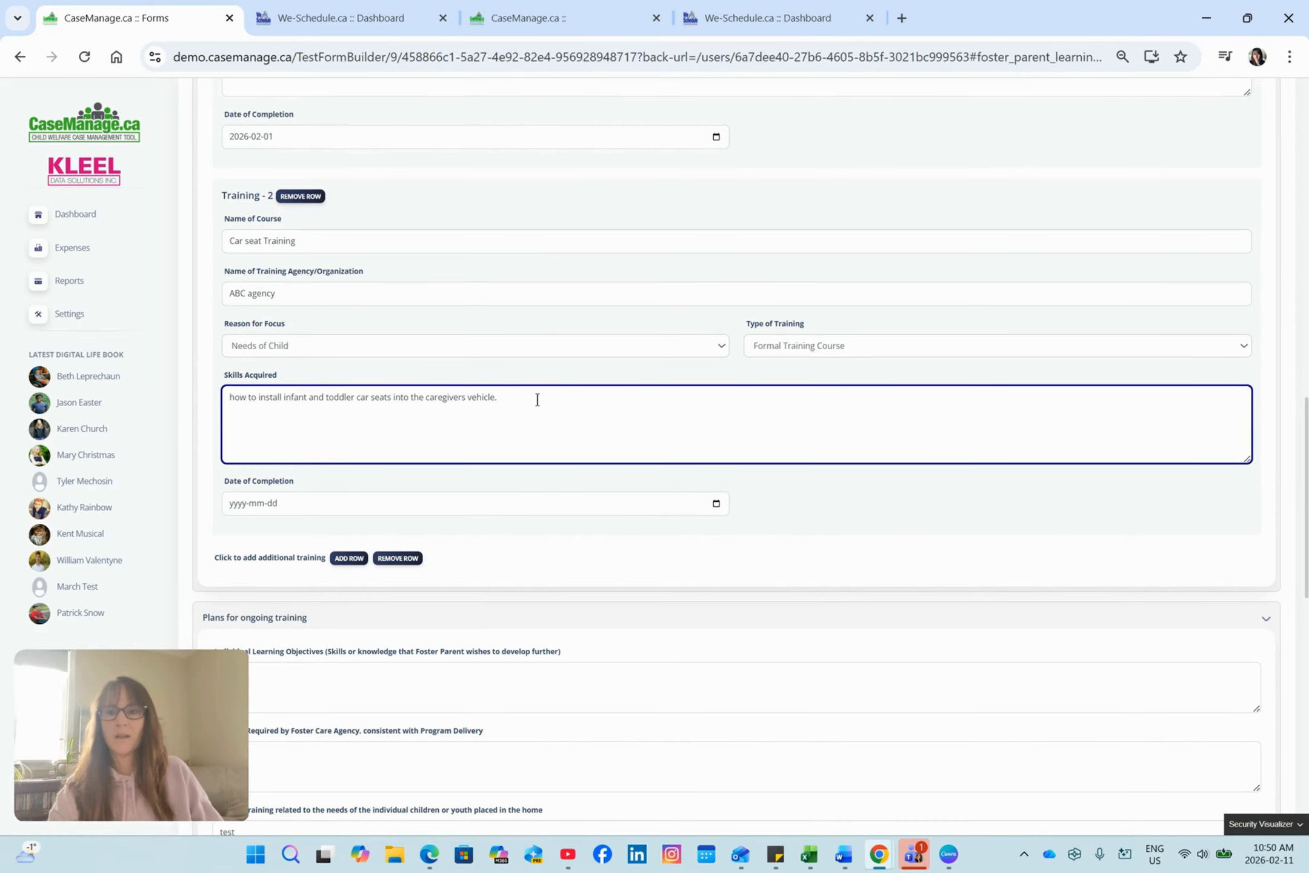
{"action": "left_click", "coordinate": [717, 504]}
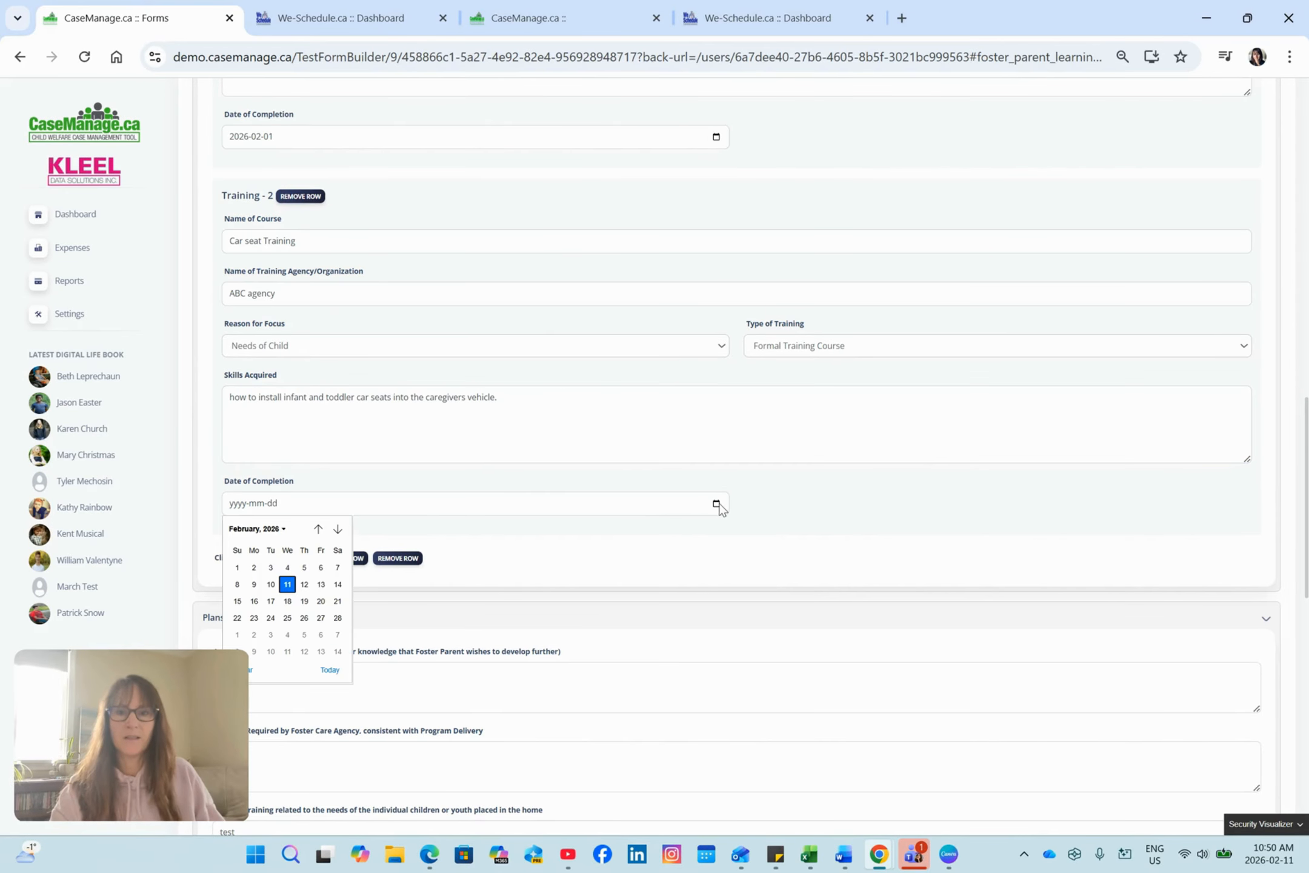
{"action": "left_click", "coordinate": [334, 570]}
Review the Training 2 entry and the learning objectives, required training, skills and timeline fields under Plans for ongoing training.
{"action": "scroll", "coordinate": [775, 485], "scroll_direction": "down", "scroll_amount": 3}
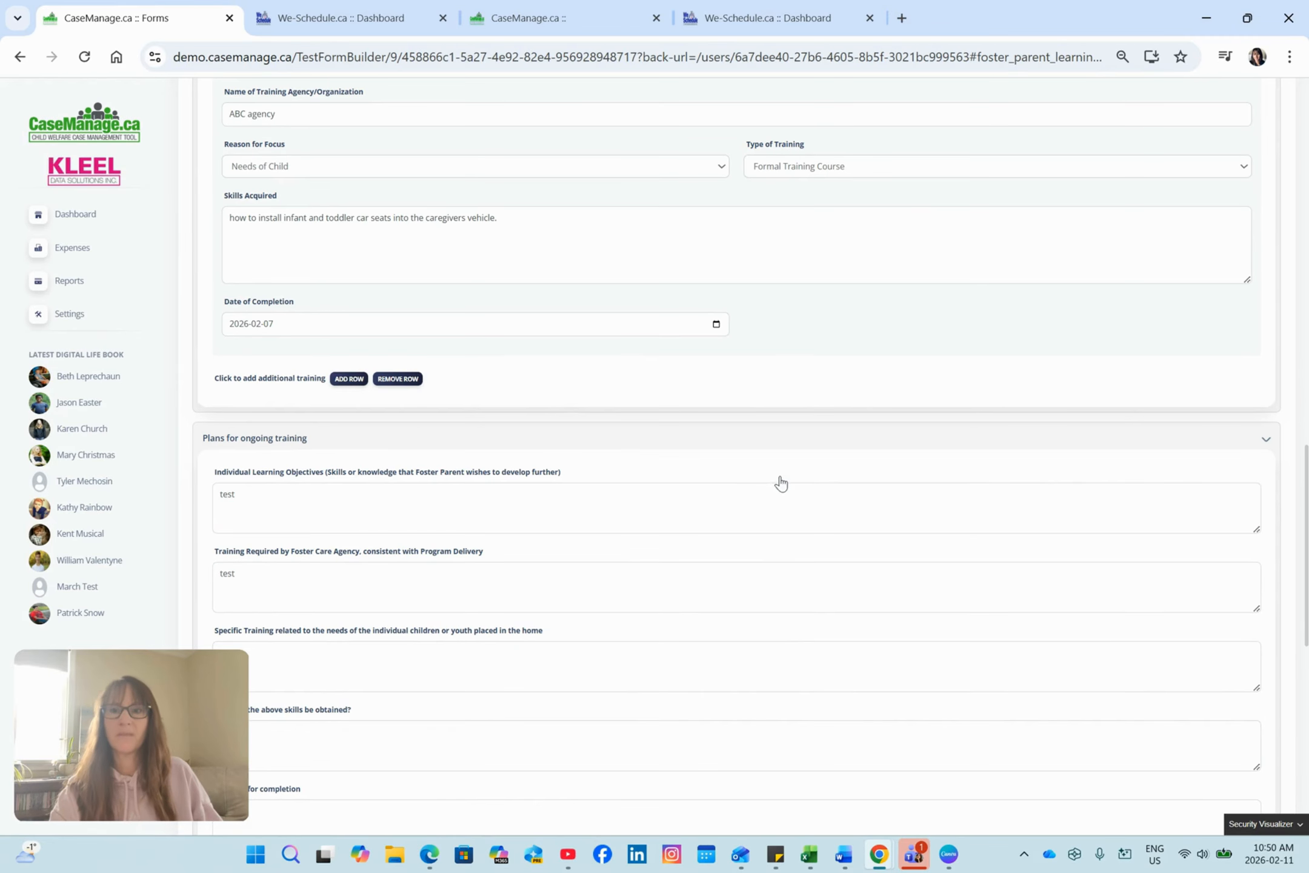
{"action": "scroll", "coordinate": [624, 397], "scroll_direction": "up", "scroll_amount": 2}
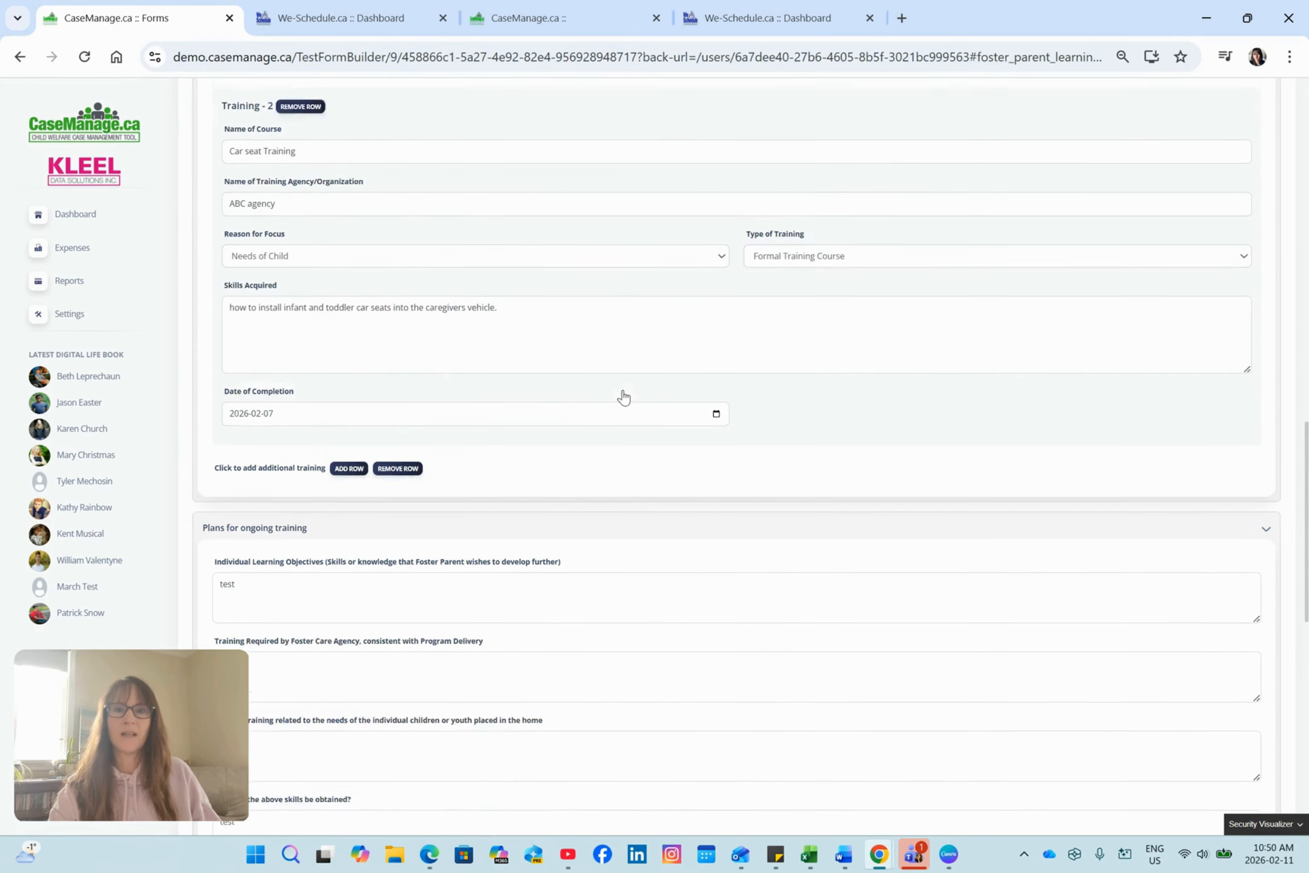
{"action": "scroll", "coordinate": [624, 397], "scroll_direction": "up", "scroll_amount": 1}
{"action": "scroll", "coordinate": [623, 397], "scroll_direction": "down", "scroll_amount": 2}
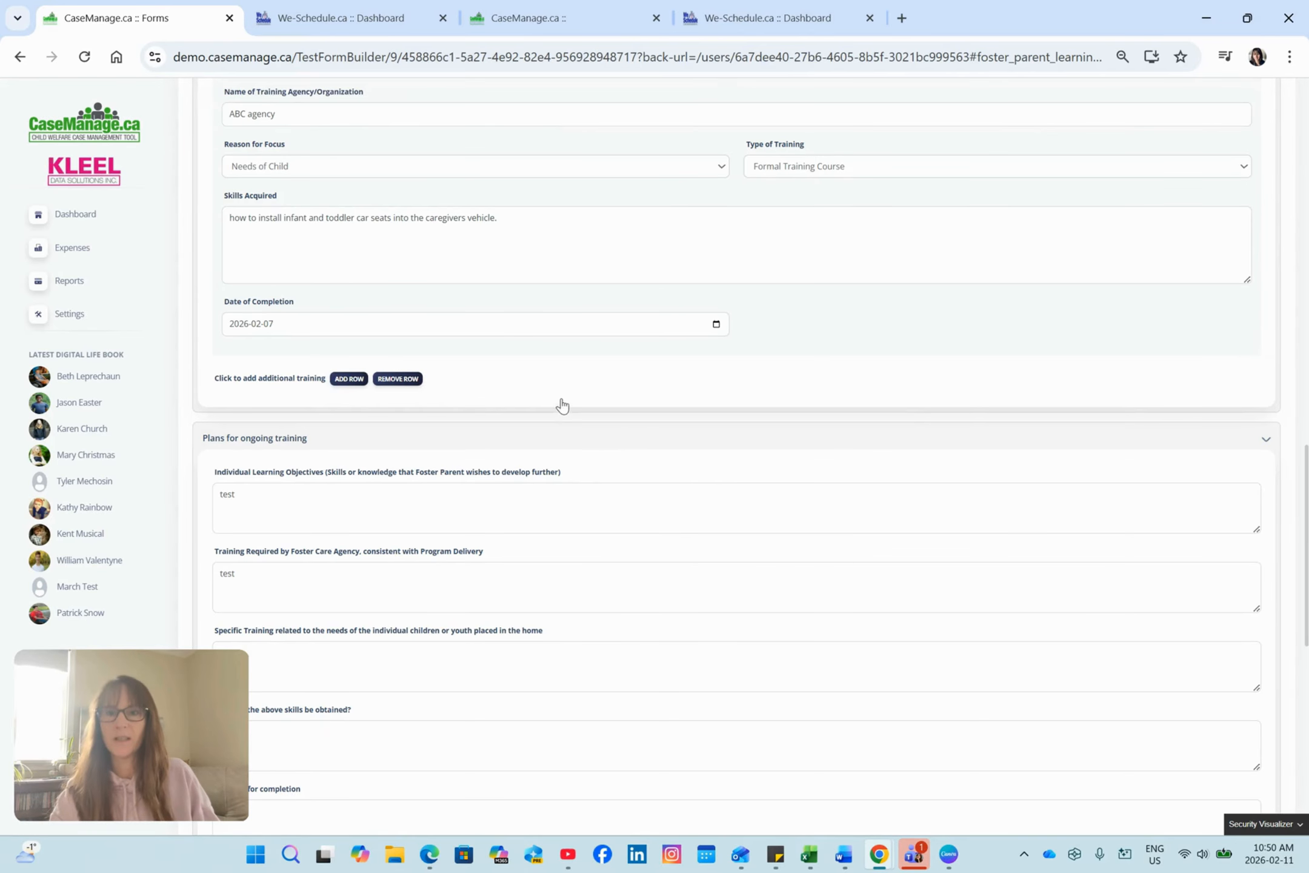
{"action": "scroll", "coordinate": [561, 398], "scroll_direction": "down", "scroll_amount": 2}
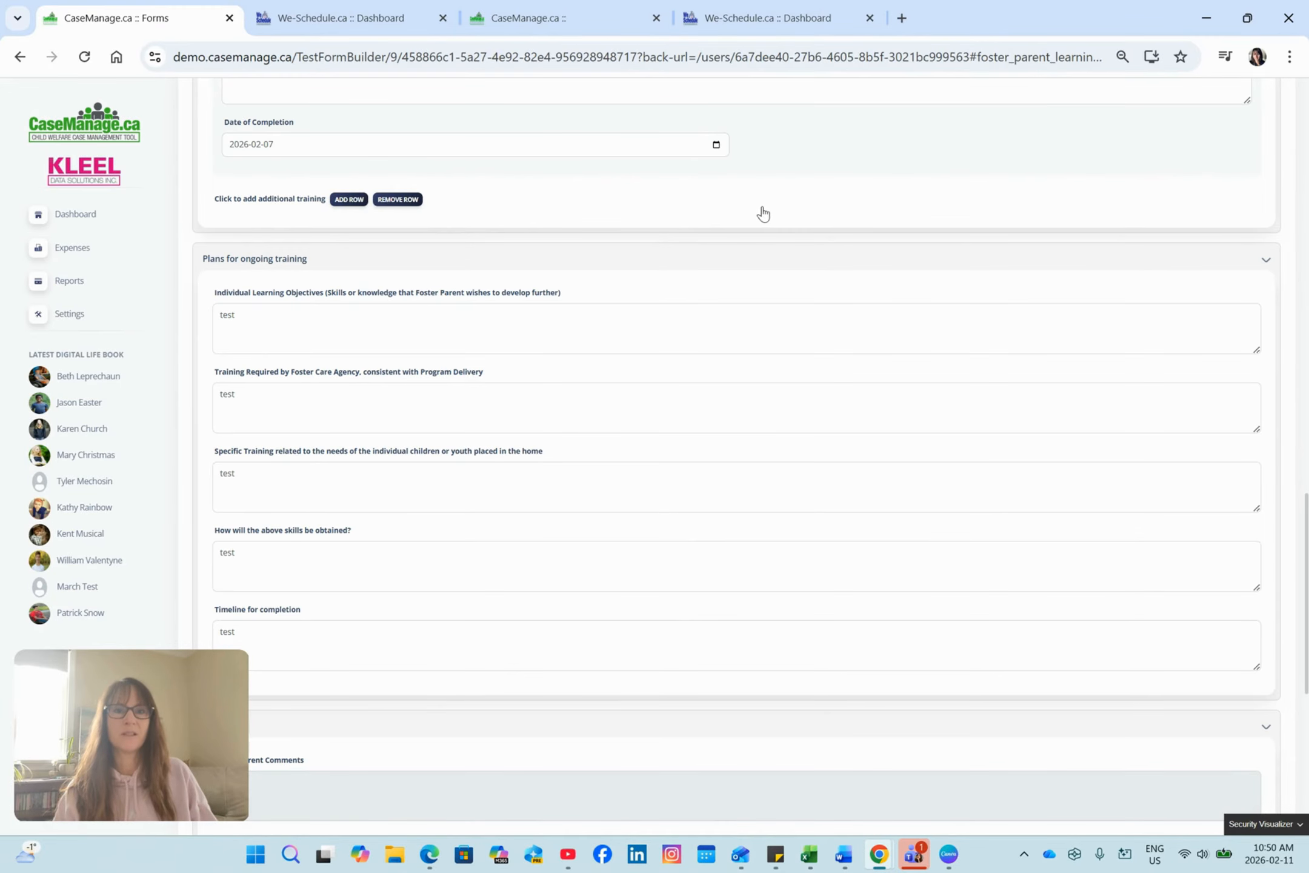
{"action": "scroll", "coordinate": [688, 311], "scroll_direction": "down", "scroll_amount": 1}
{"action": "scroll", "coordinate": [687, 311], "scroll_direction": "down", "scroll_amount": 1}
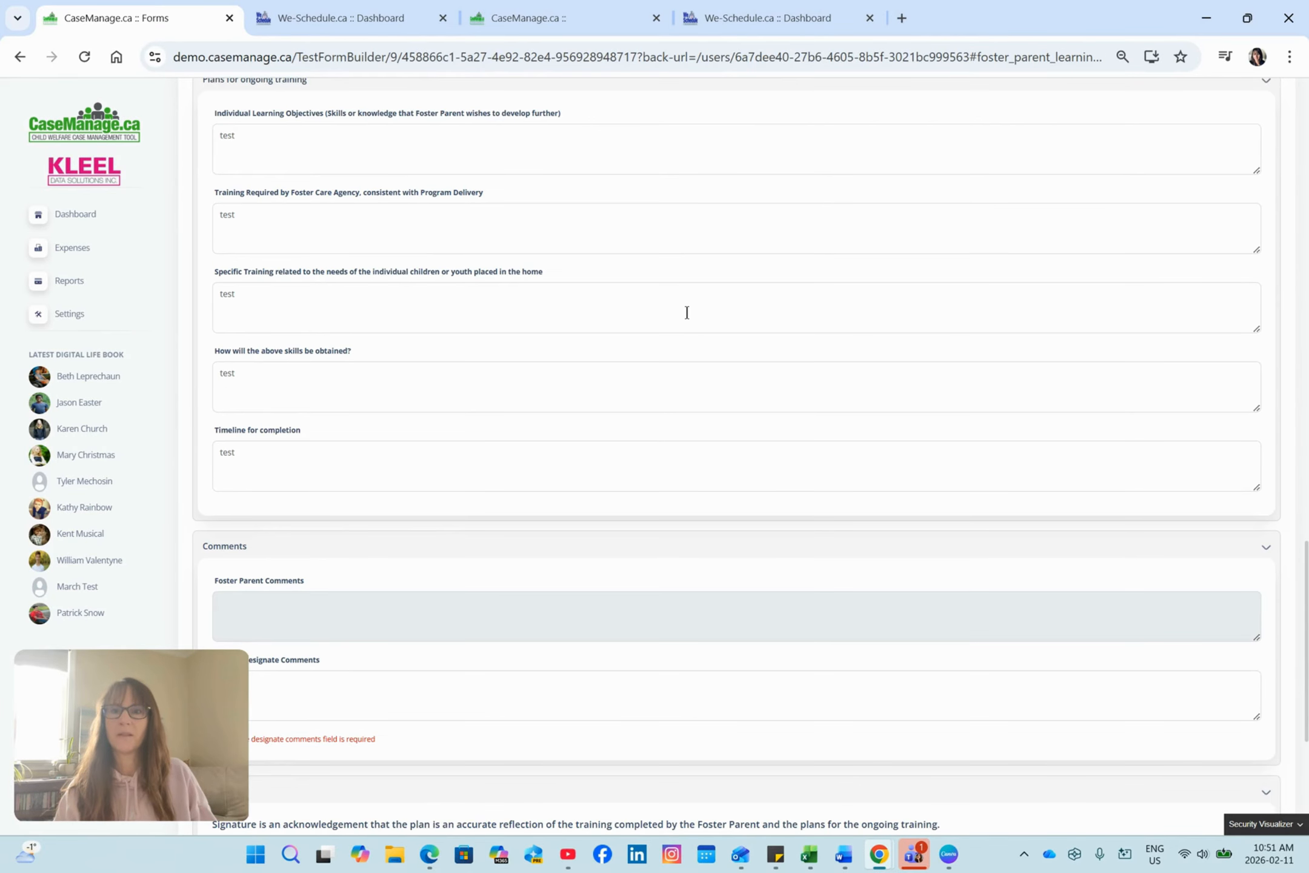
{"action": "scroll", "coordinate": [687, 313], "scroll_direction": "up", "scroll_amount": 1}
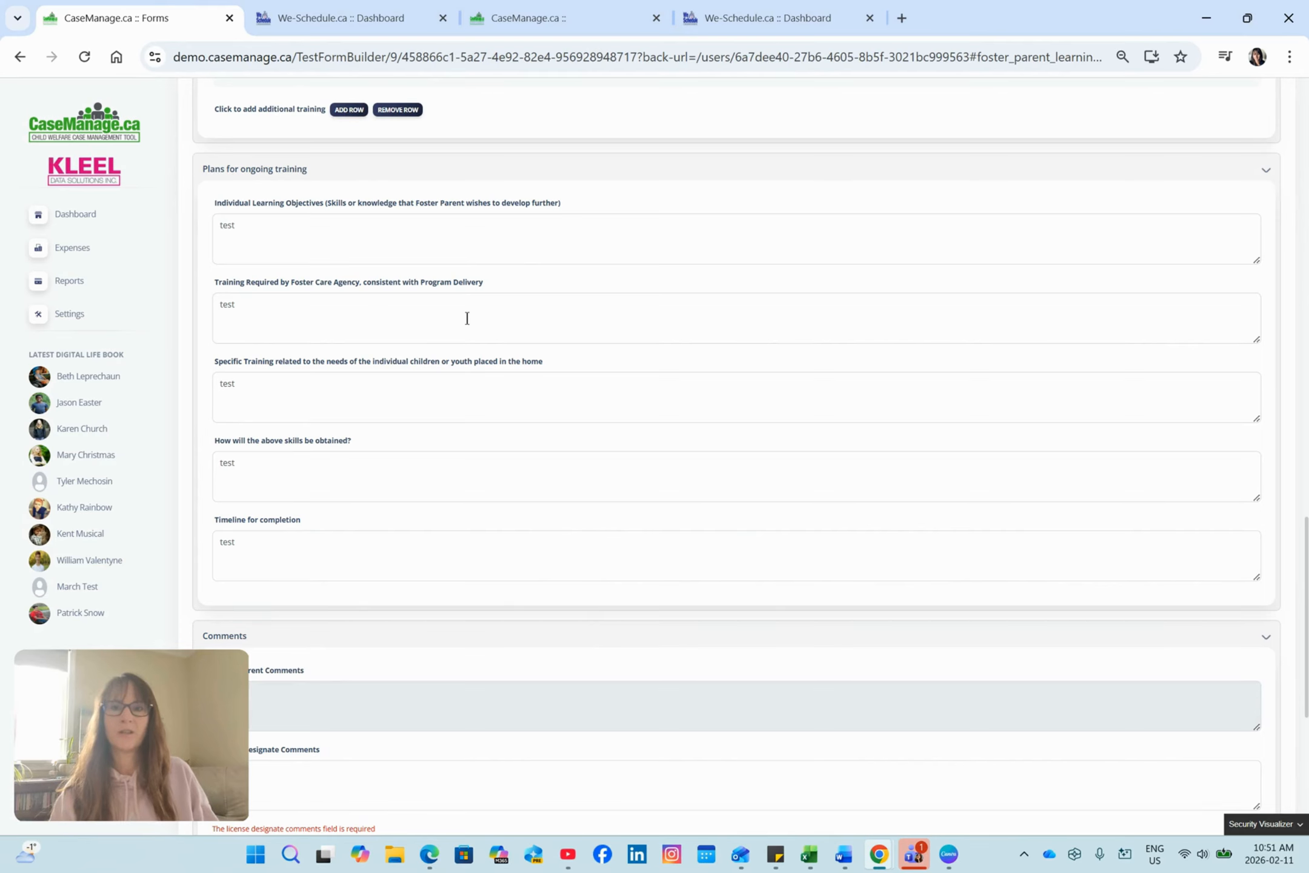
{"action": "scroll", "coordinate": [467, 318], "scroll_direction": "down", "scroll_amount": 1}
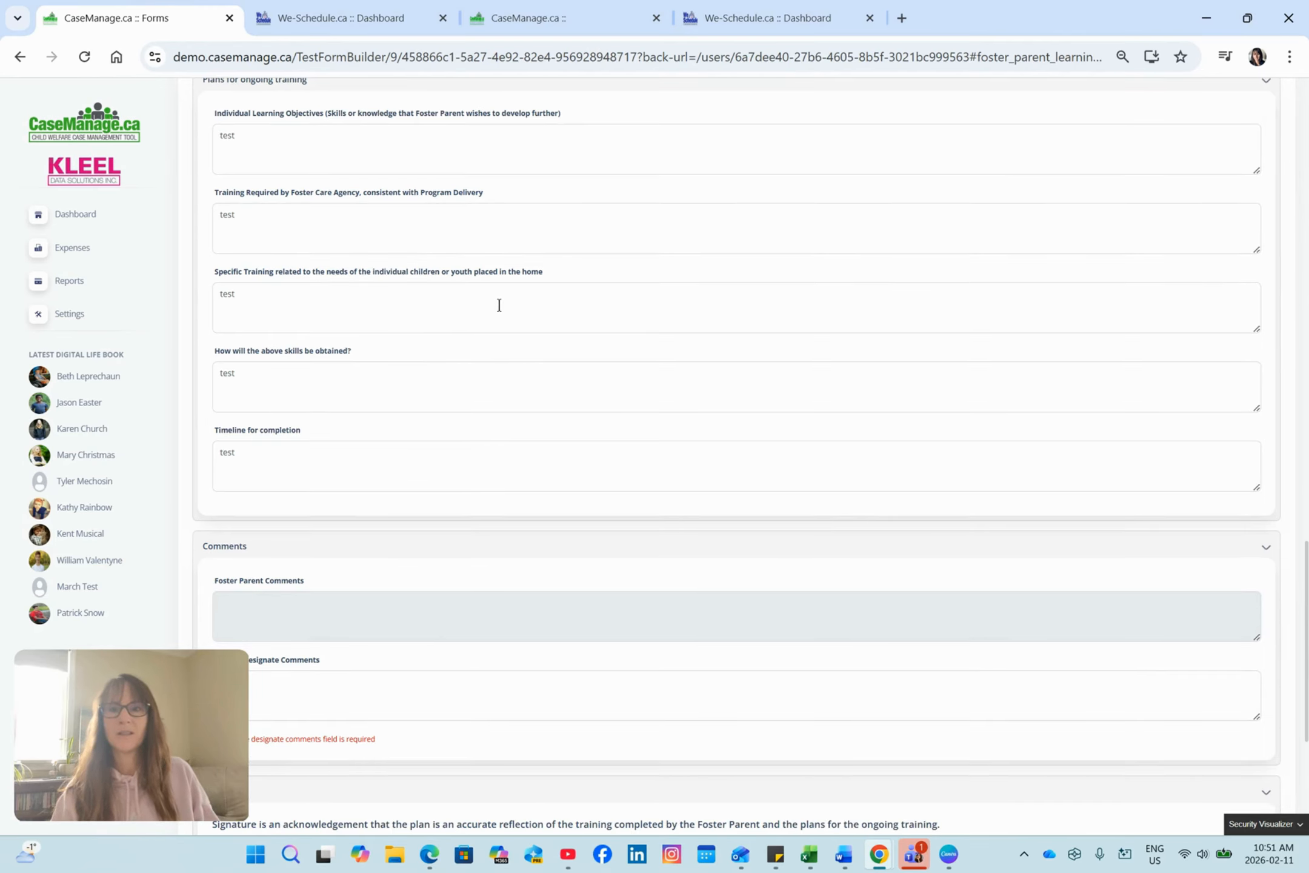
{"action": "scroll", "coordinate": [559, 300], "scroll_direction": "down", "scroll_amount": 2}
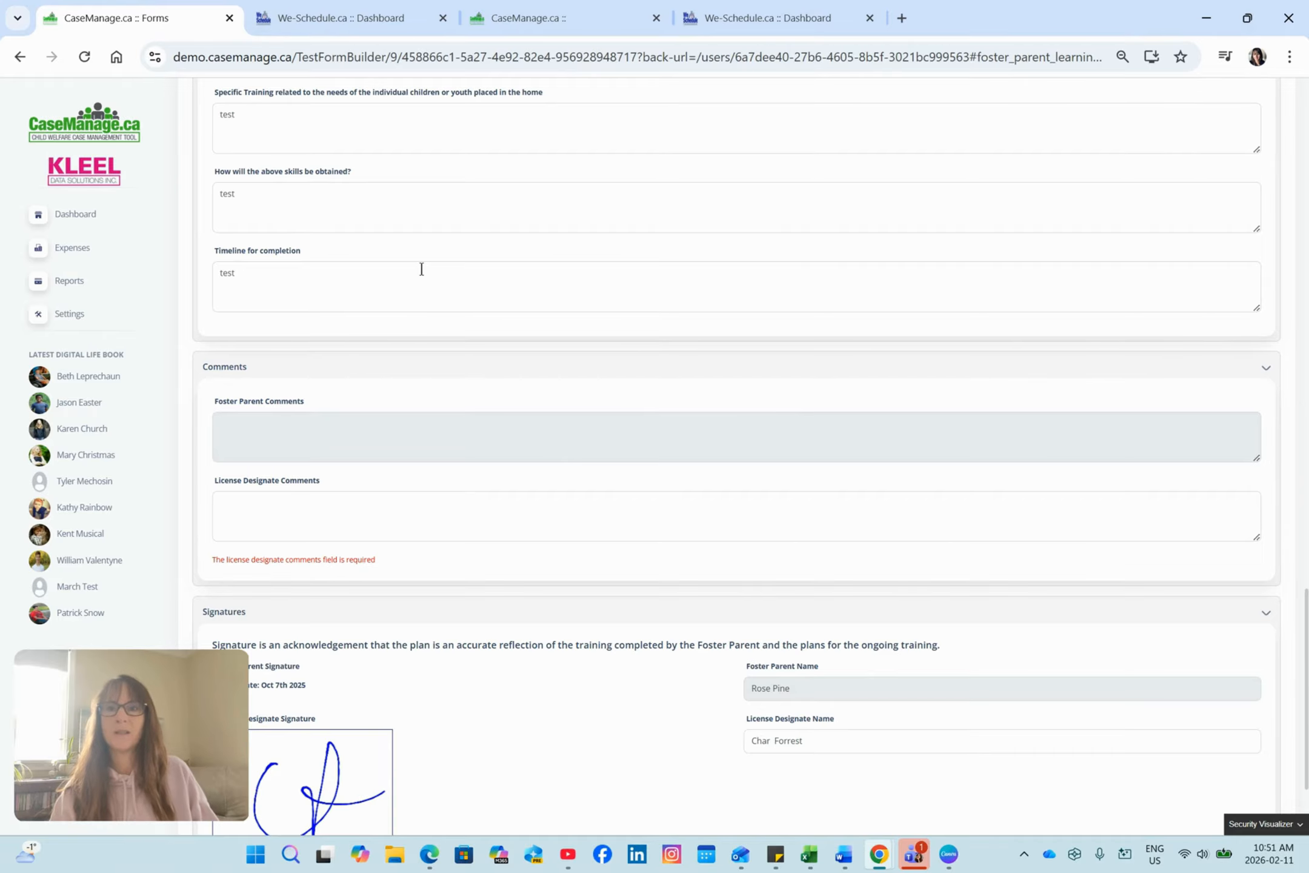
Enter "comment" as the License Designate Comments and submit this version of the learning plan.
{"action": "scroll", "coordinate": [391, 272], "scroll_direction": "down", "scroll_amount": 2}
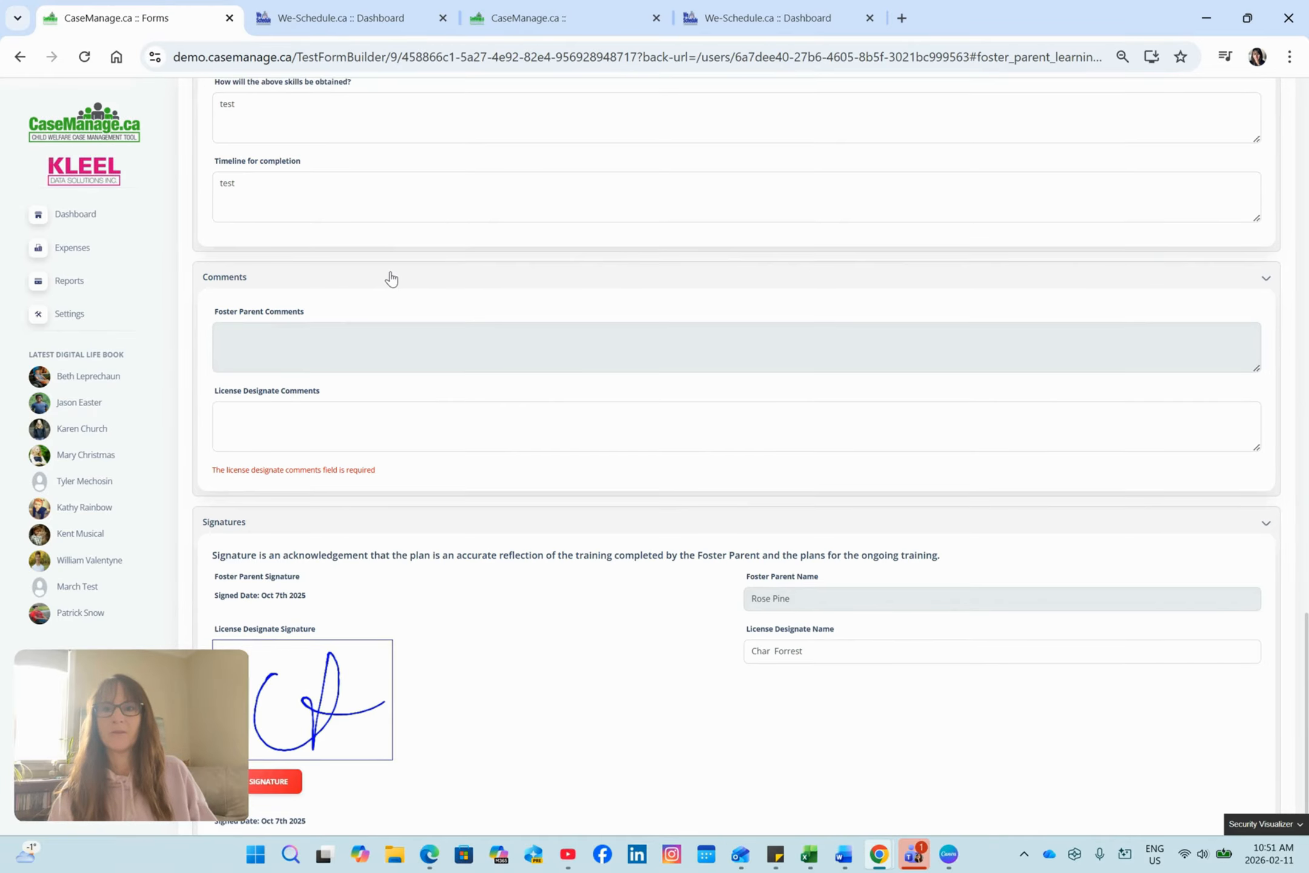
{"action": "left_click", "coordinate": [525, 340]}
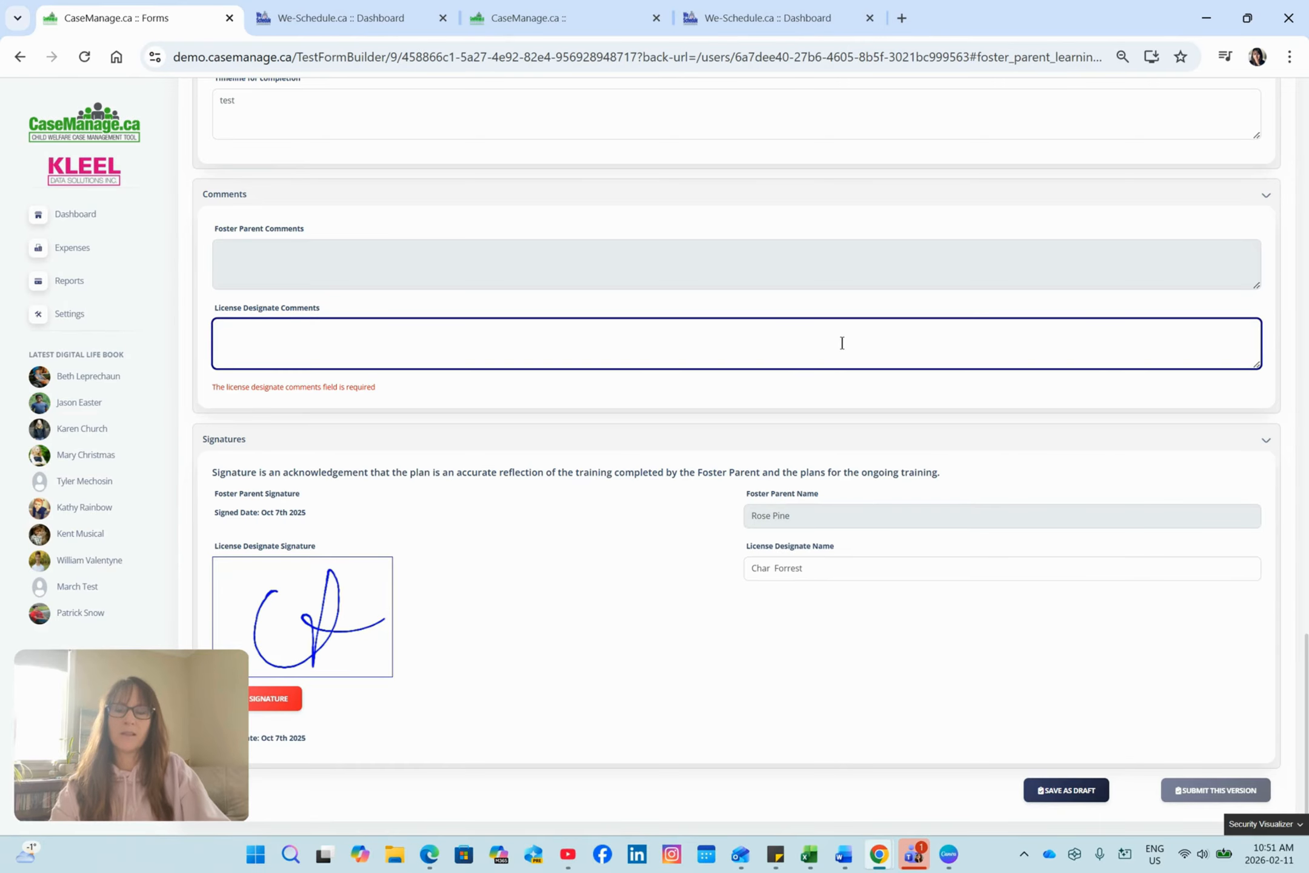
{"action": "type", "text": "comment"}
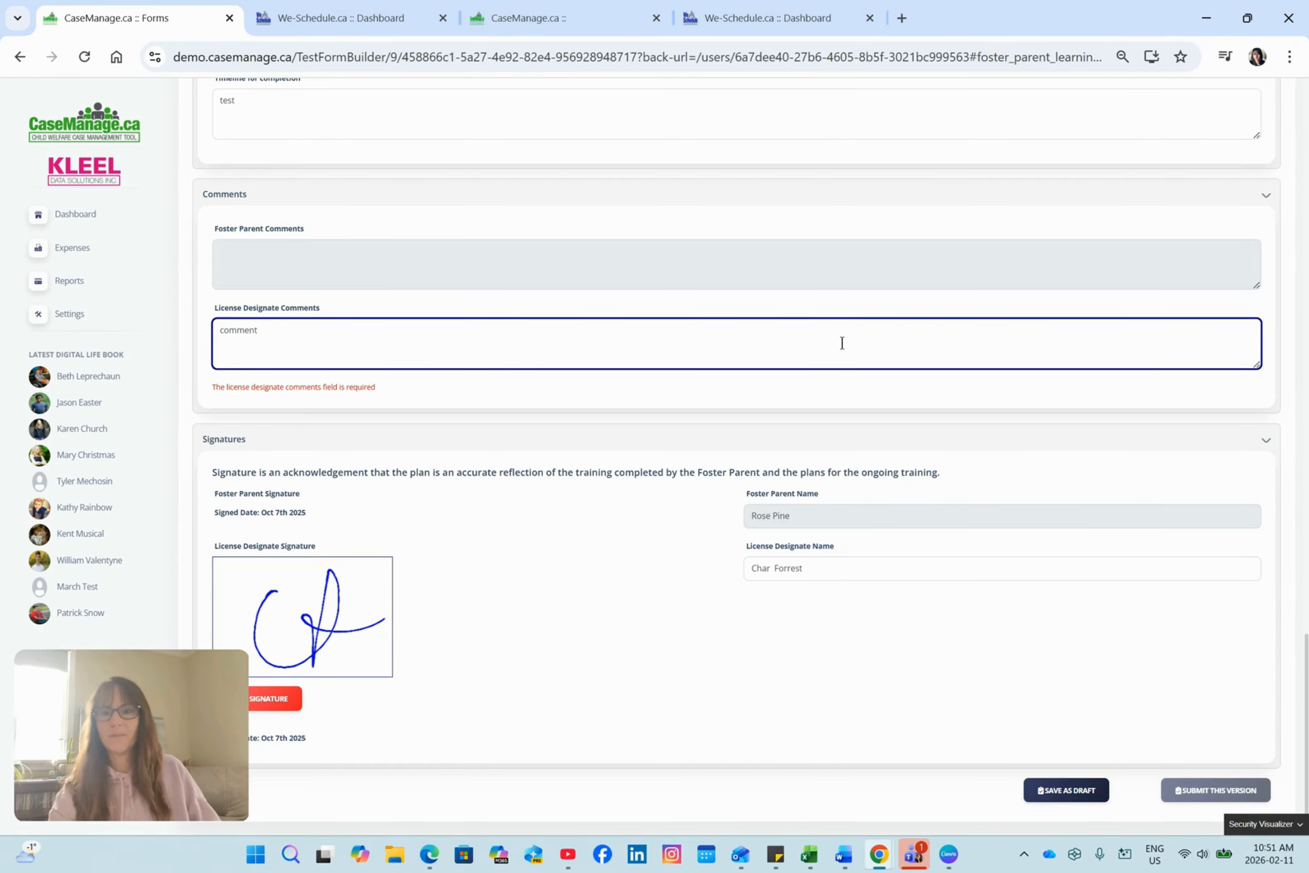
{"action": "left_click", "coordinate": [908, 765]}
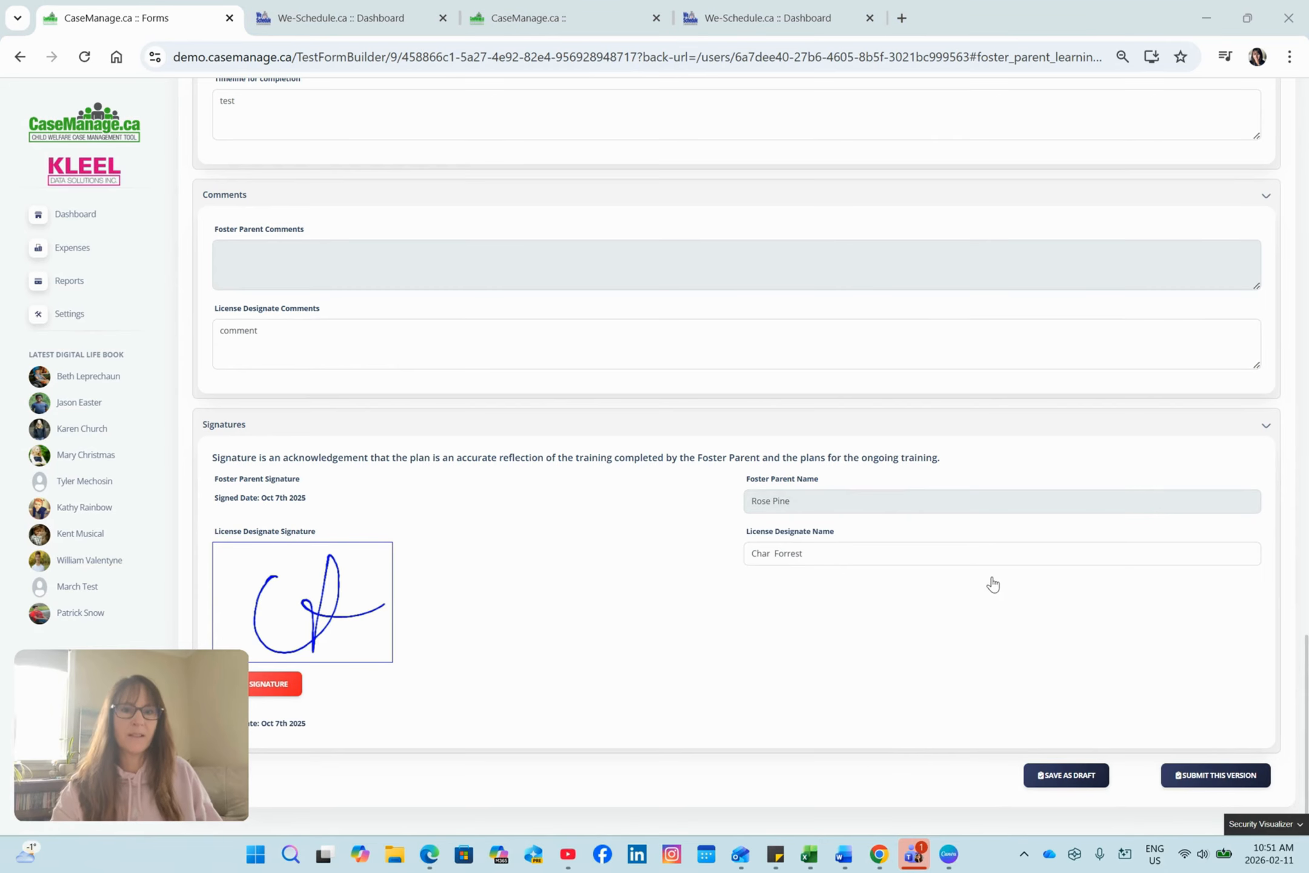
{"action": "left_click", "coordinate": [1224, 779]}
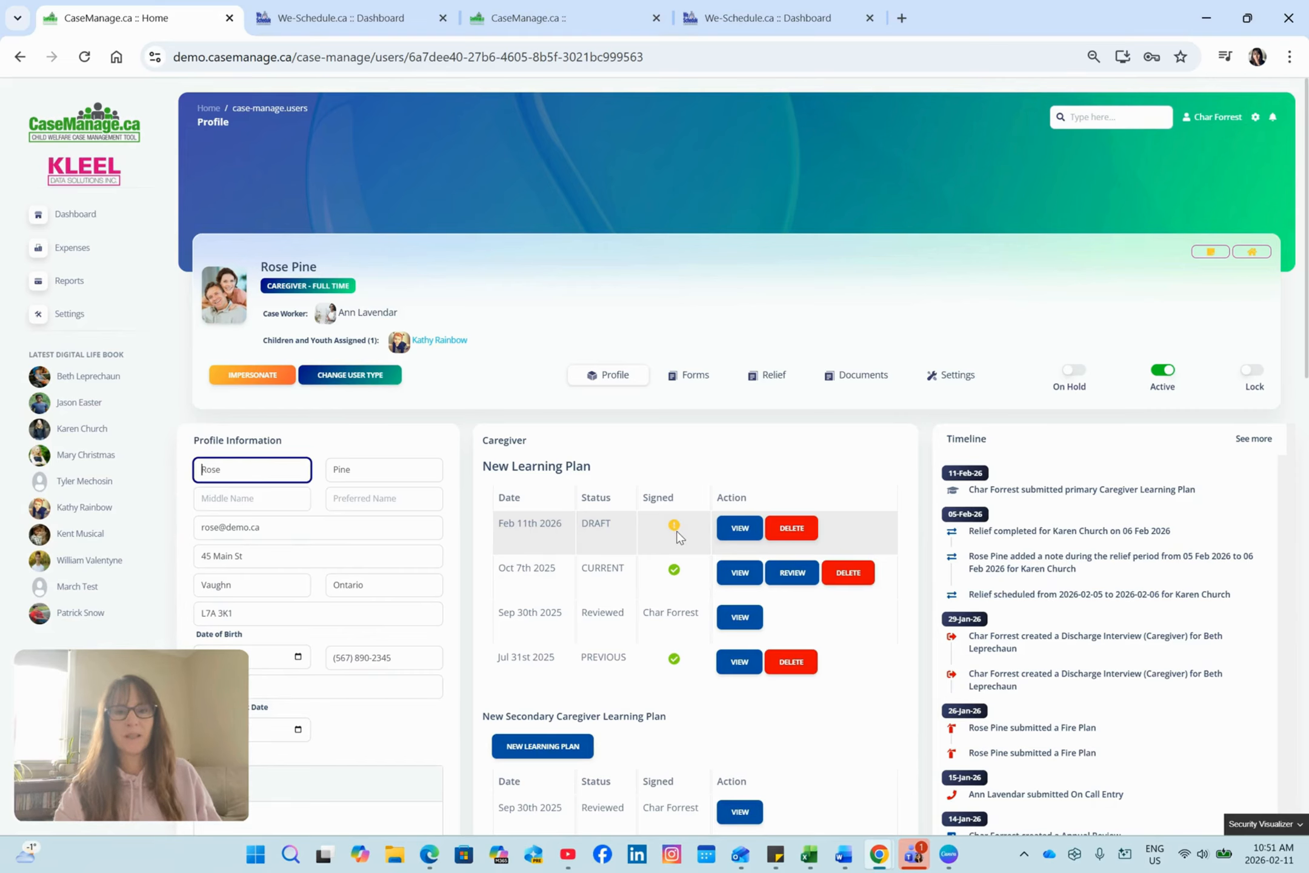
Impersonate the caregiver and open the learning plan that is waiting for their signature.
{"action": "left_click", "coordinate": [264, 380]}
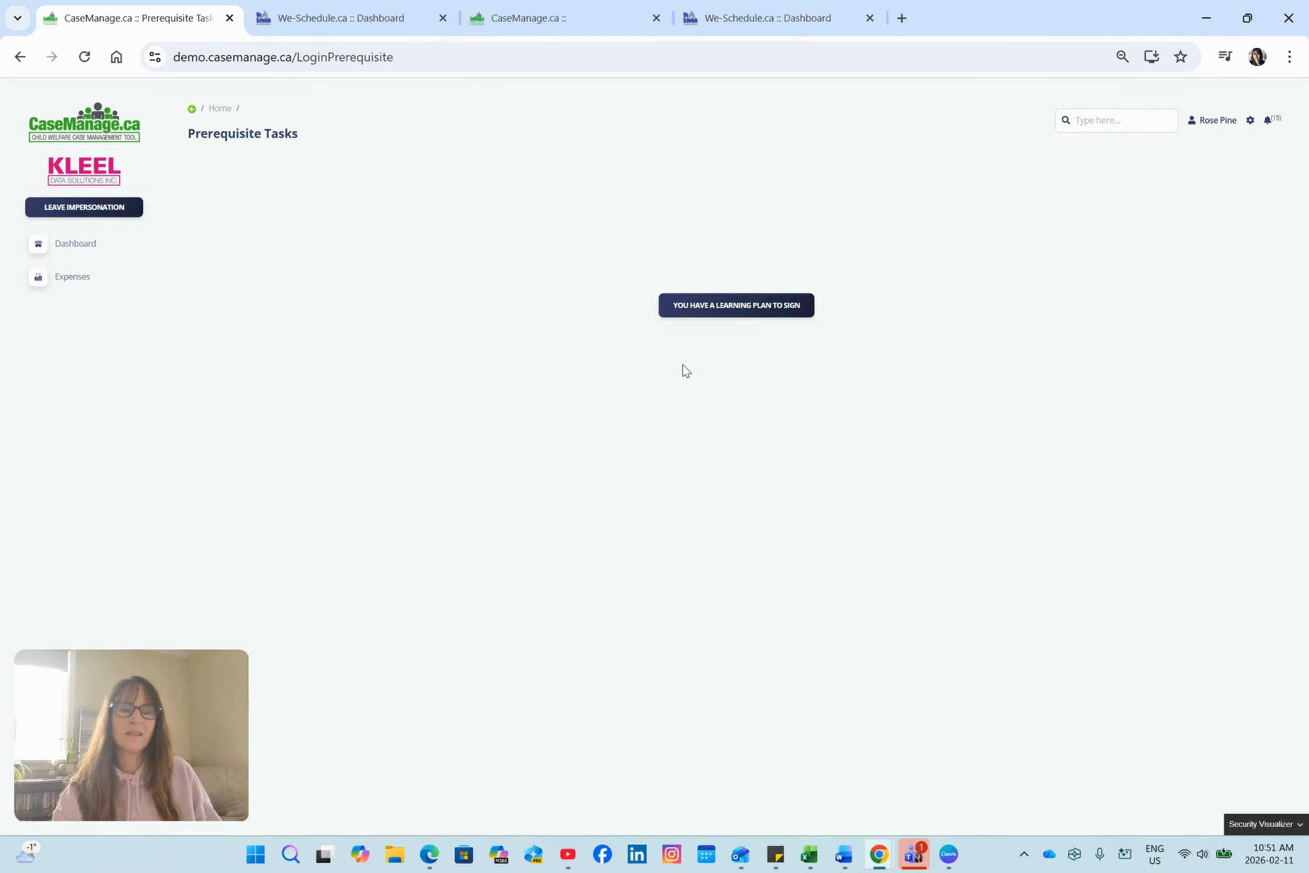
{"action": "left_click", "coordinate": [705, 311]}
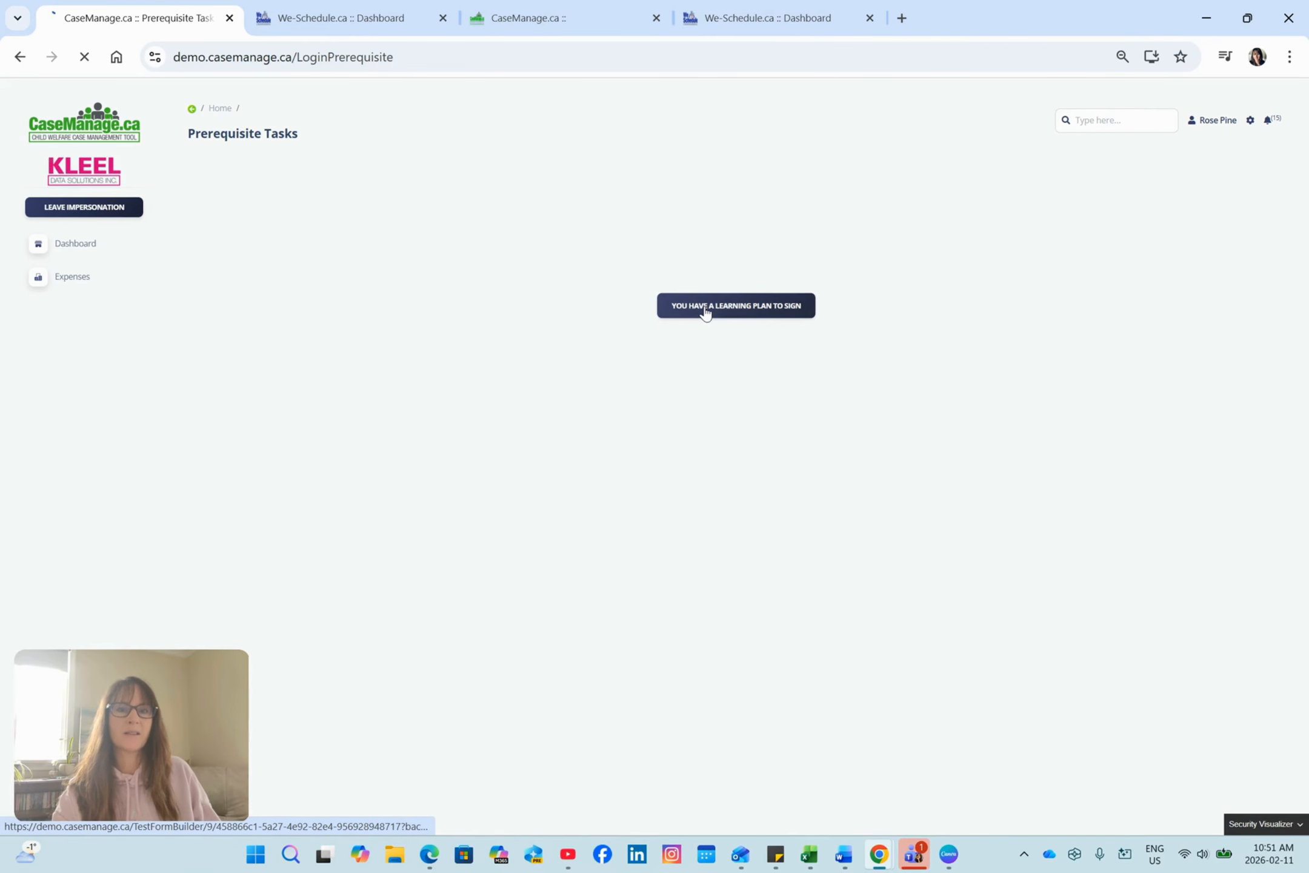
Go through the learning plan to its signatures section and mark it as signed and confirmed by the foster parent.
{"action": "scroll", "coordinate": [617, 316], "scroll_direction": "down", "scroll_amount": 3}
{"action": "scroll", "coordinate": [617, 316], "scroll_direction": "down", "scroll_amount": 18}
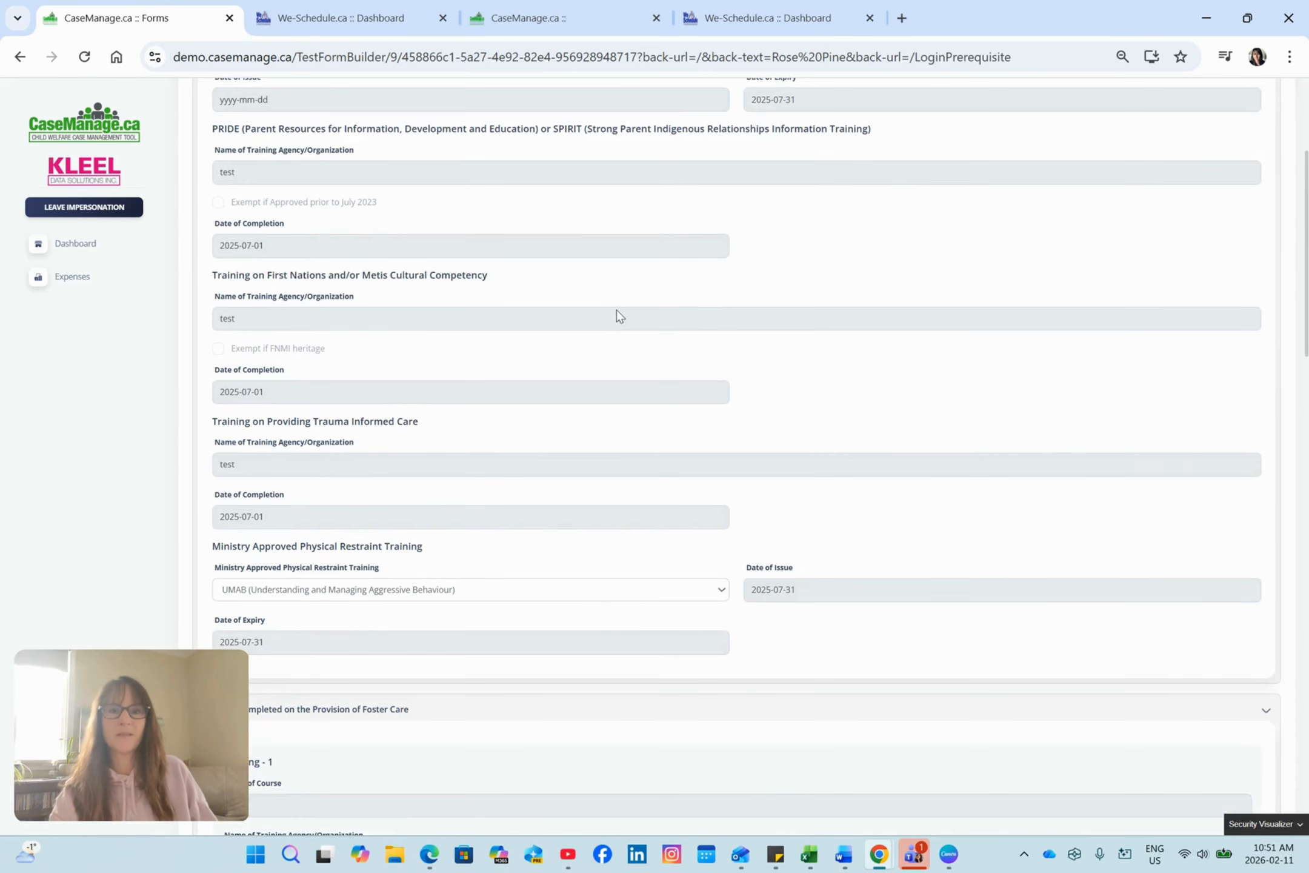
{"action": "scroll", "coordinate": [618, 321], "scroll_direction": "down", "scroll_amount": 13}
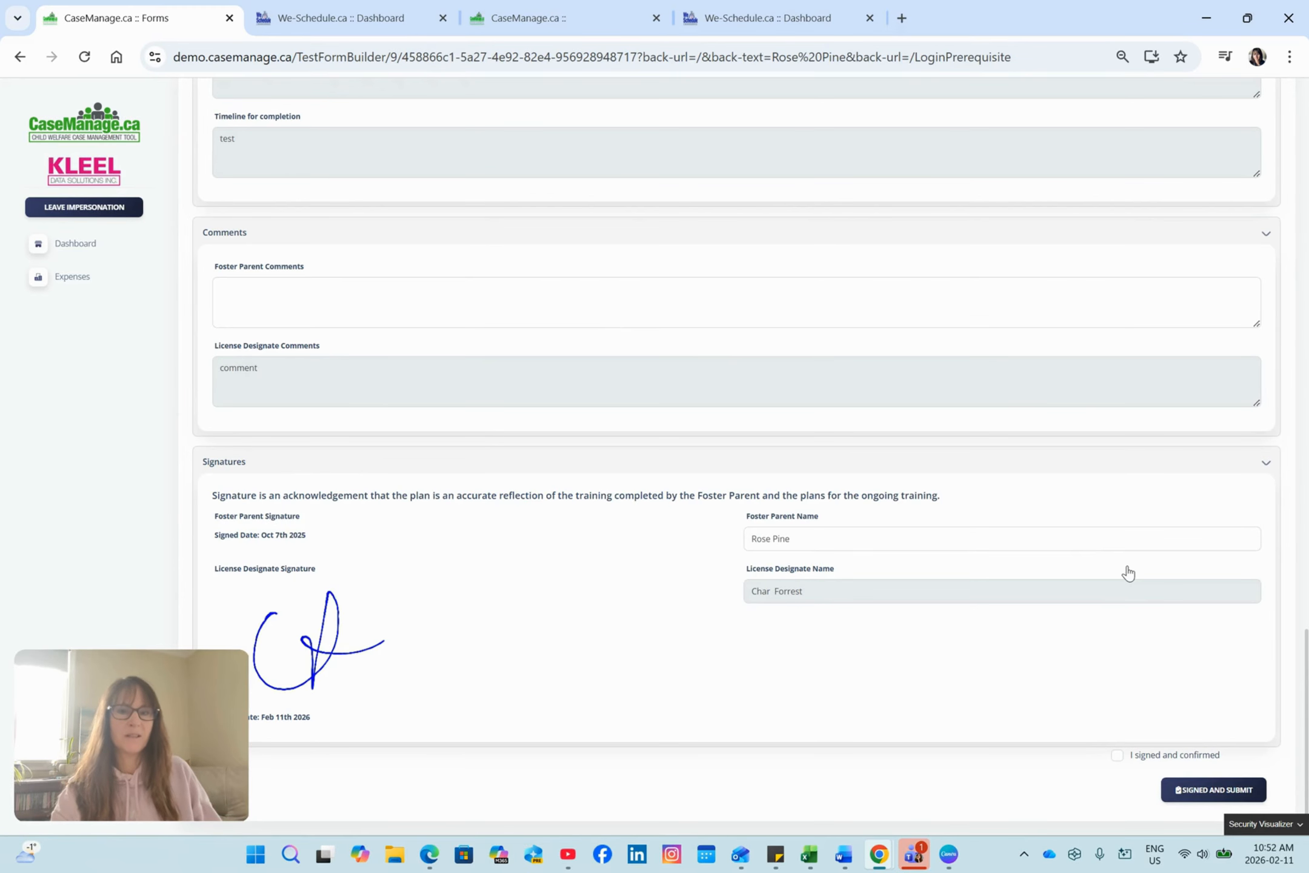
{"action": "left_click", "coordinate": [1118, 756]}
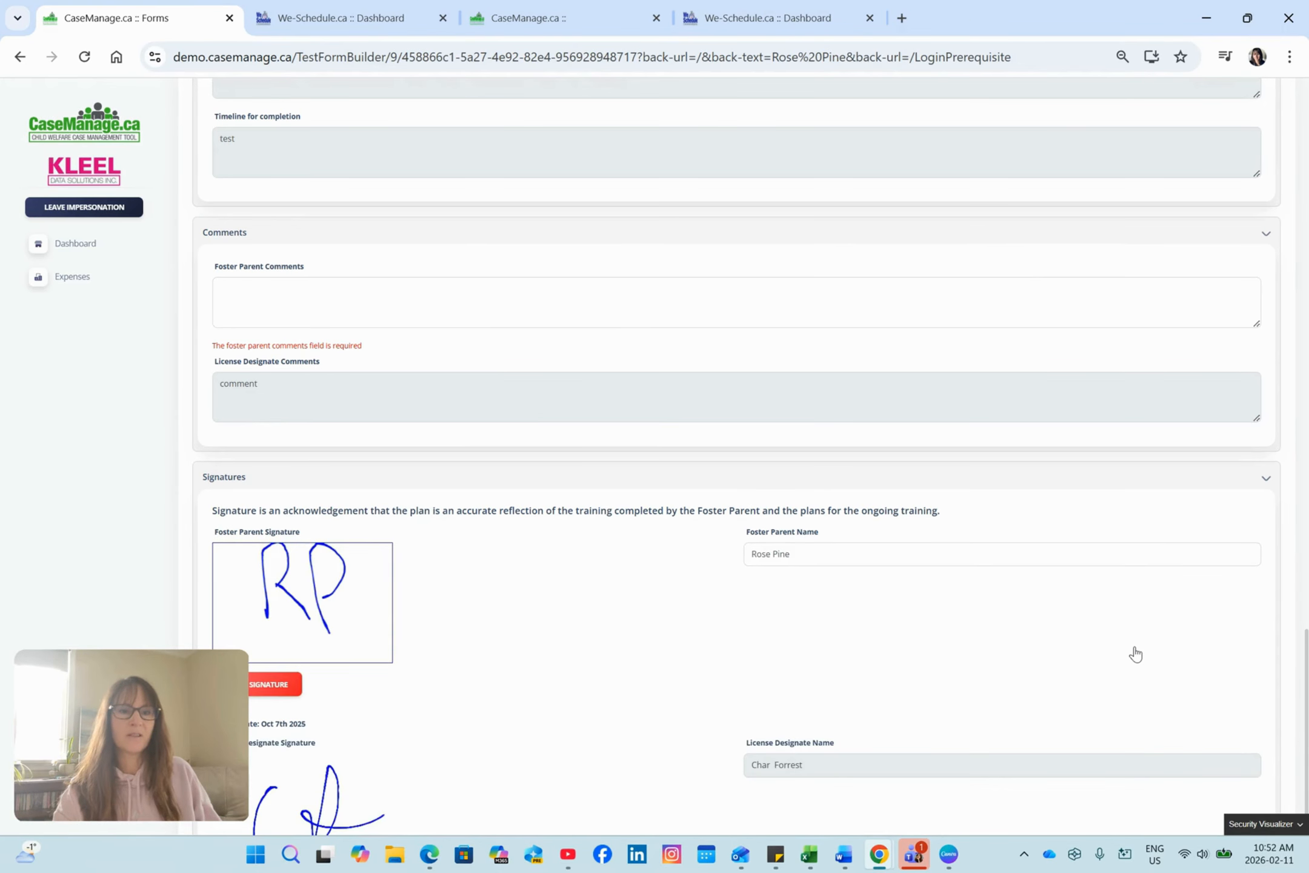
Enter "comment" as the Foster Parent Comments, dismiss the desktop notification and submit the signed learning plan.
{"action": "scroll", "coordinate": [1135, 655], "scroll_direction": "up", "scroll_amount": 3}
{"action": "left_click", "coordinate": [803, 313]}
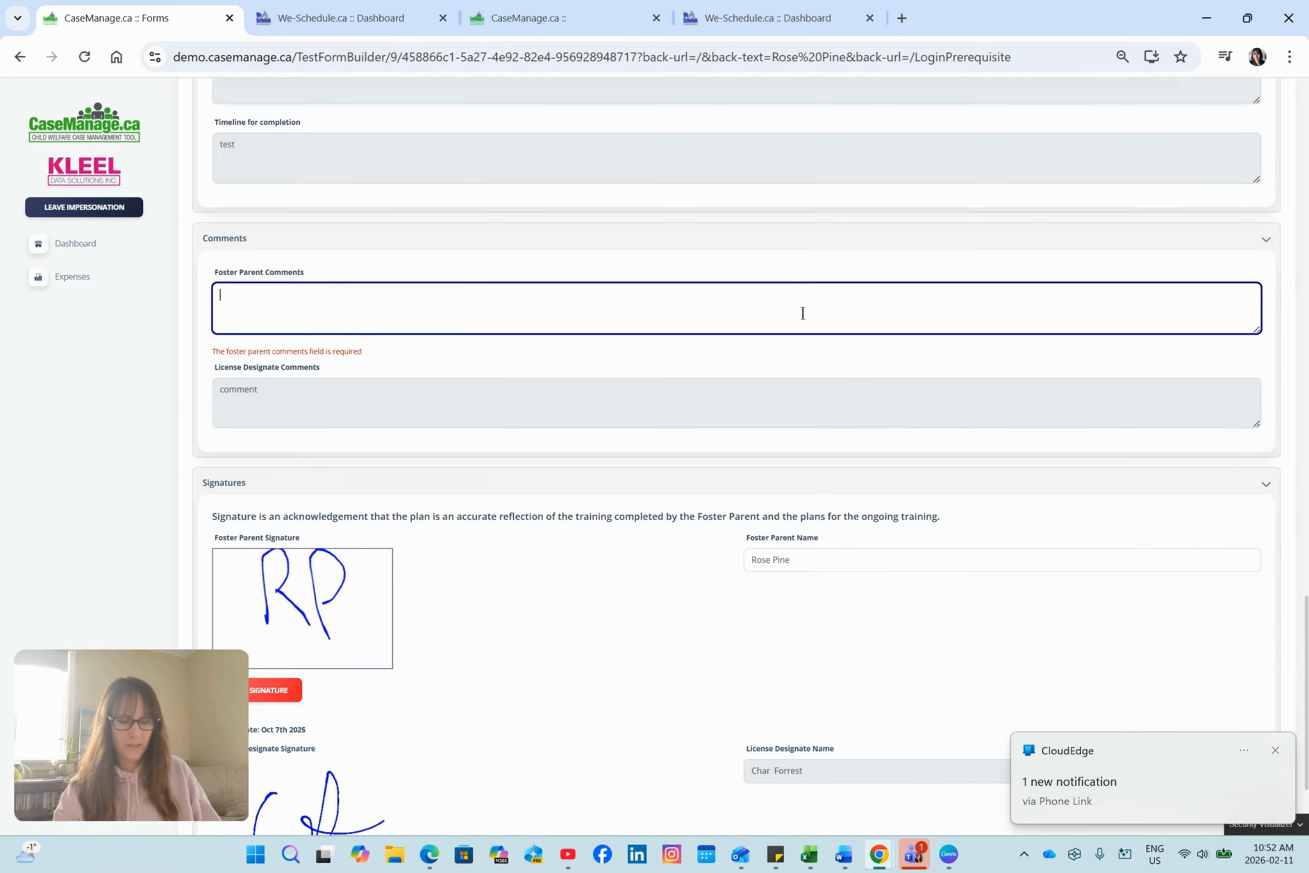
{"action": "type", "text": "comment"}
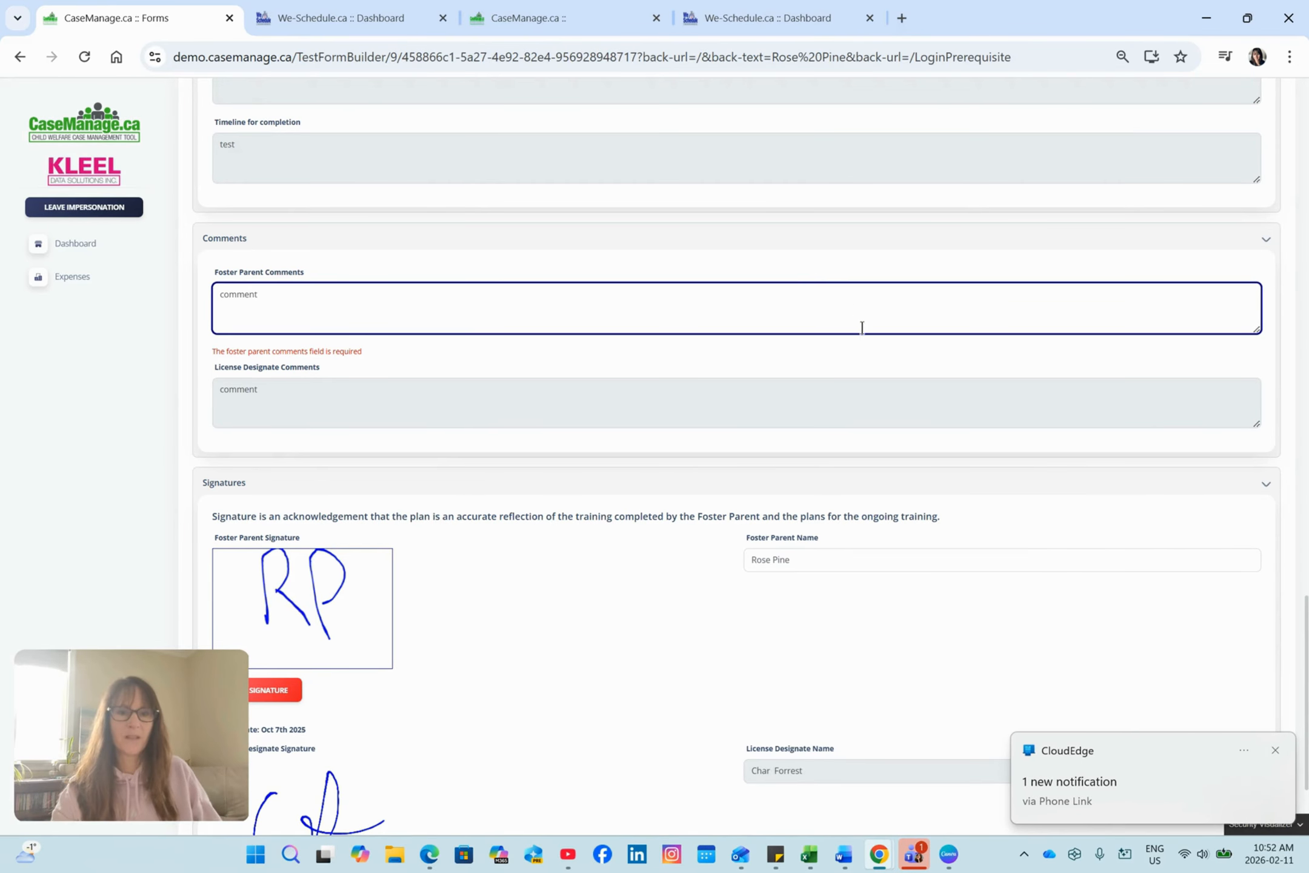
{"action": "scroll", "coordinate": [862, 328], "scroll_direction": "down", "scroll_amount": 3}
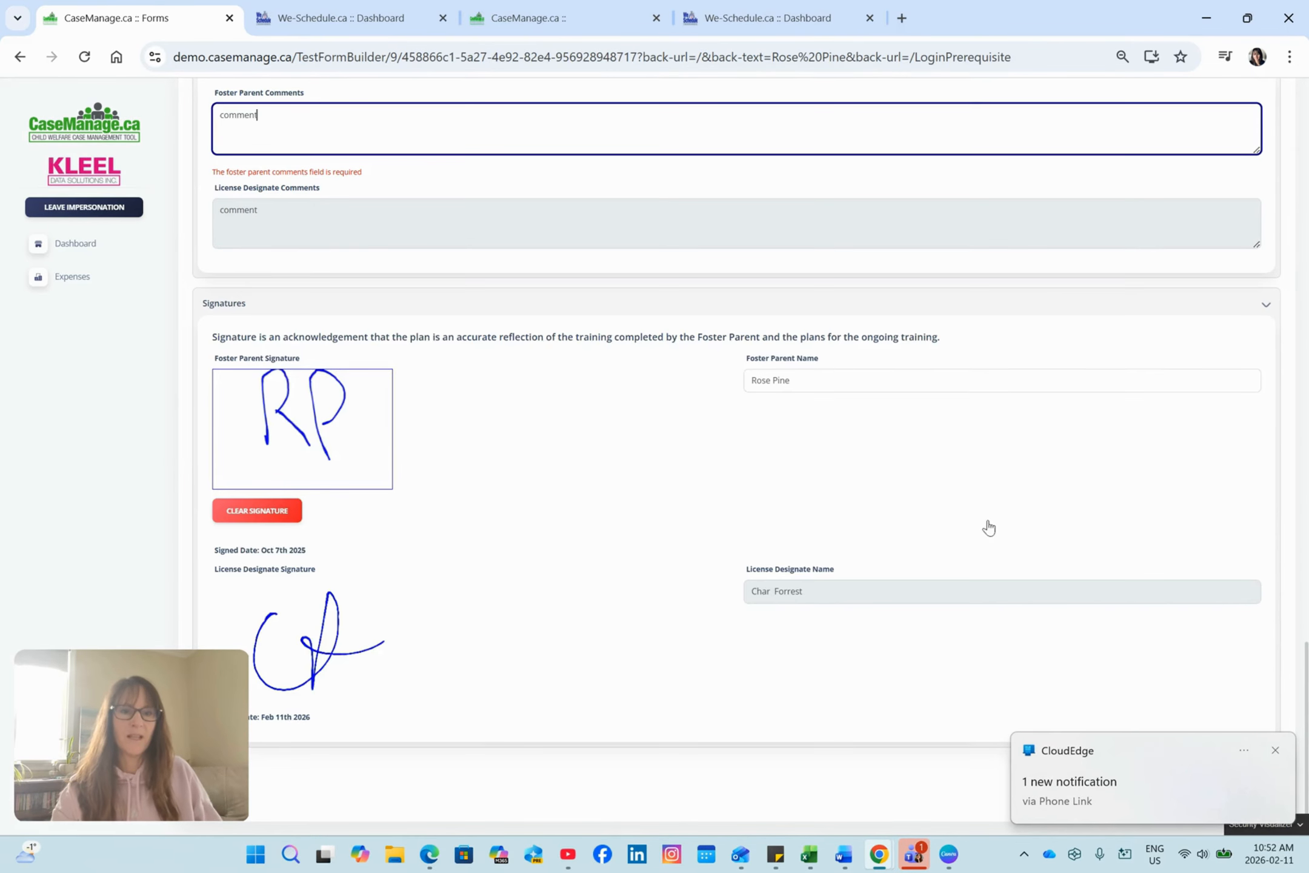
{"action": "left_click", "coordinate": [1273, 751]}
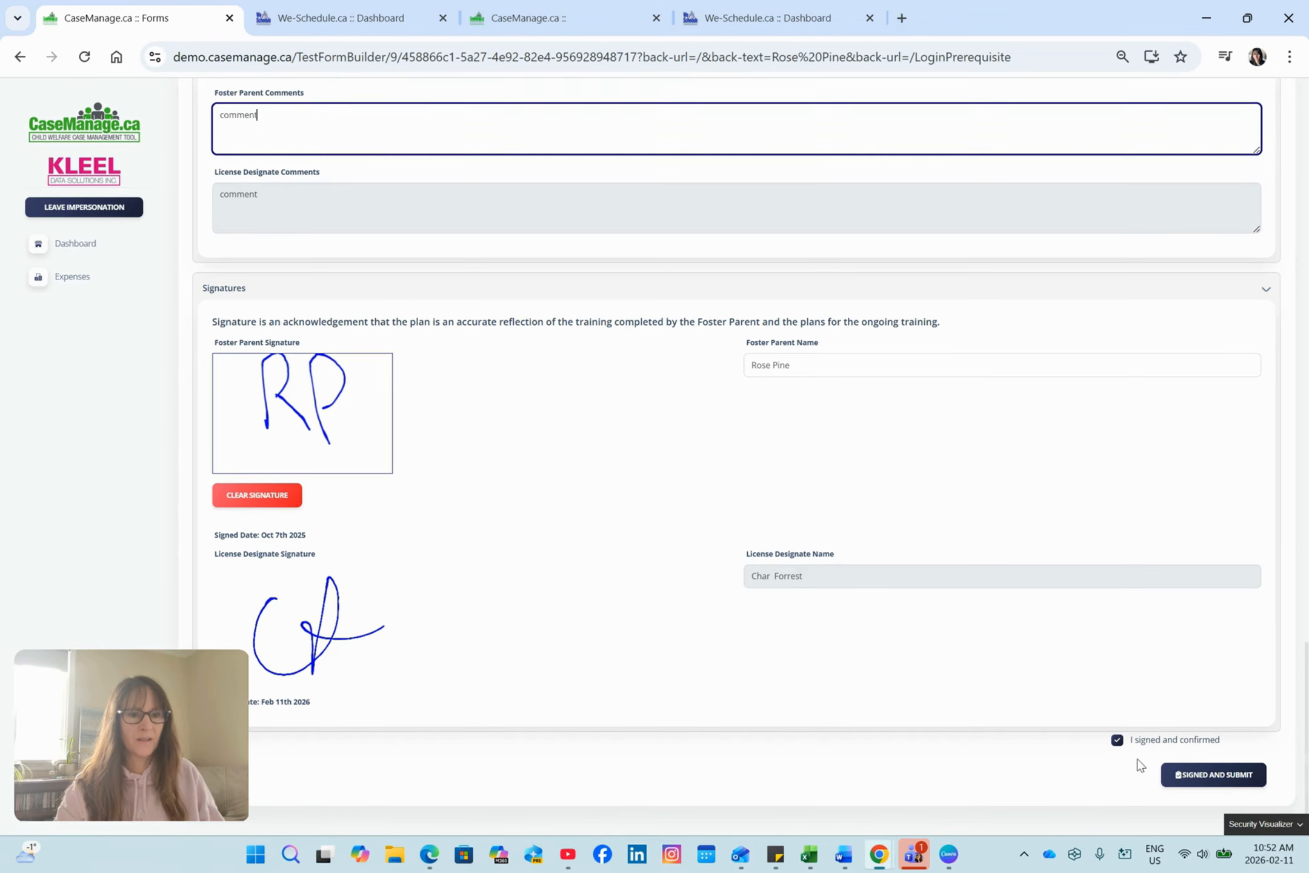
{"action": "left_click", "coordinate": [1199, 776]}
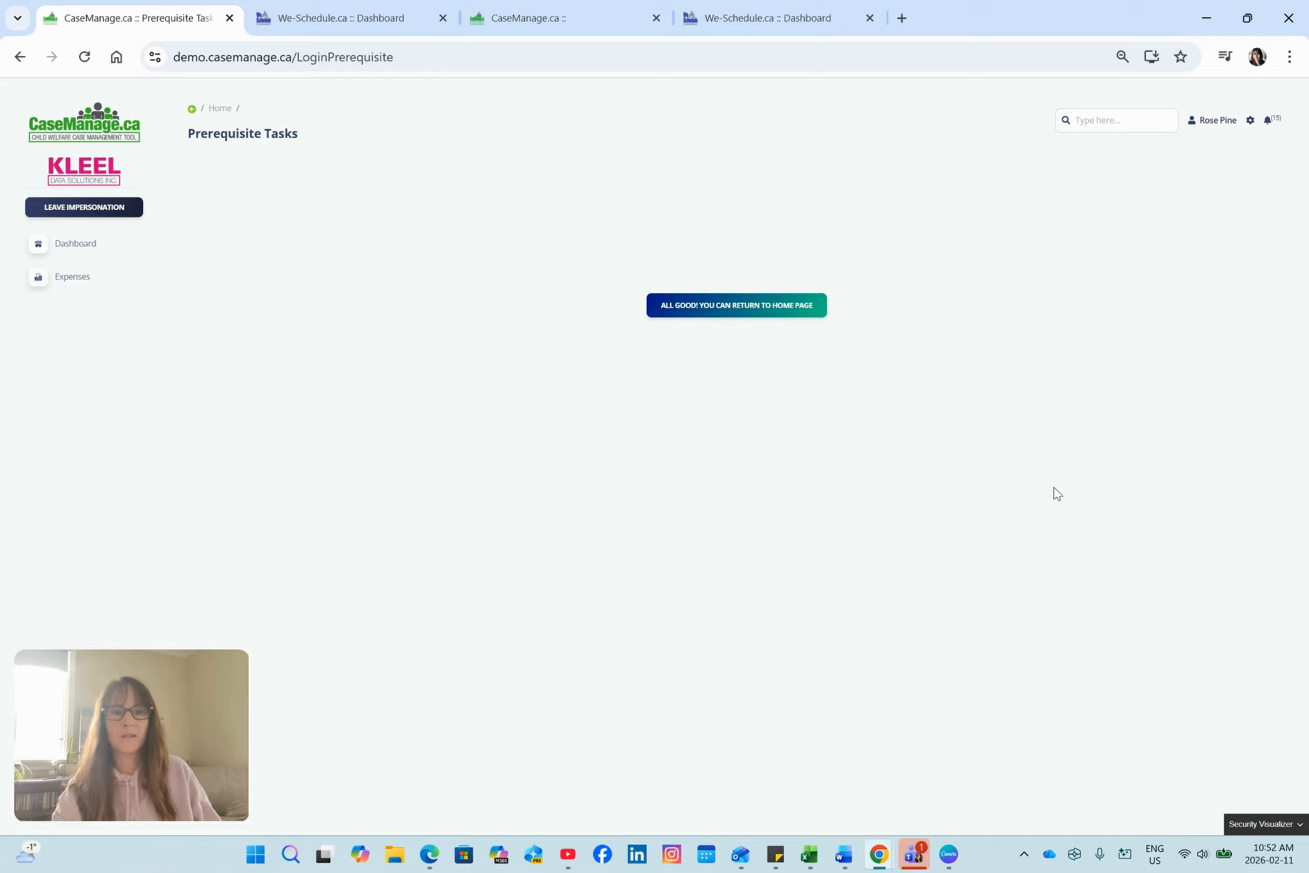
Return to the caregiver's home page and look through the signed primary learning plan under My Learning Plan.
{"action": "left_click", "coordinate": [720, 316]}
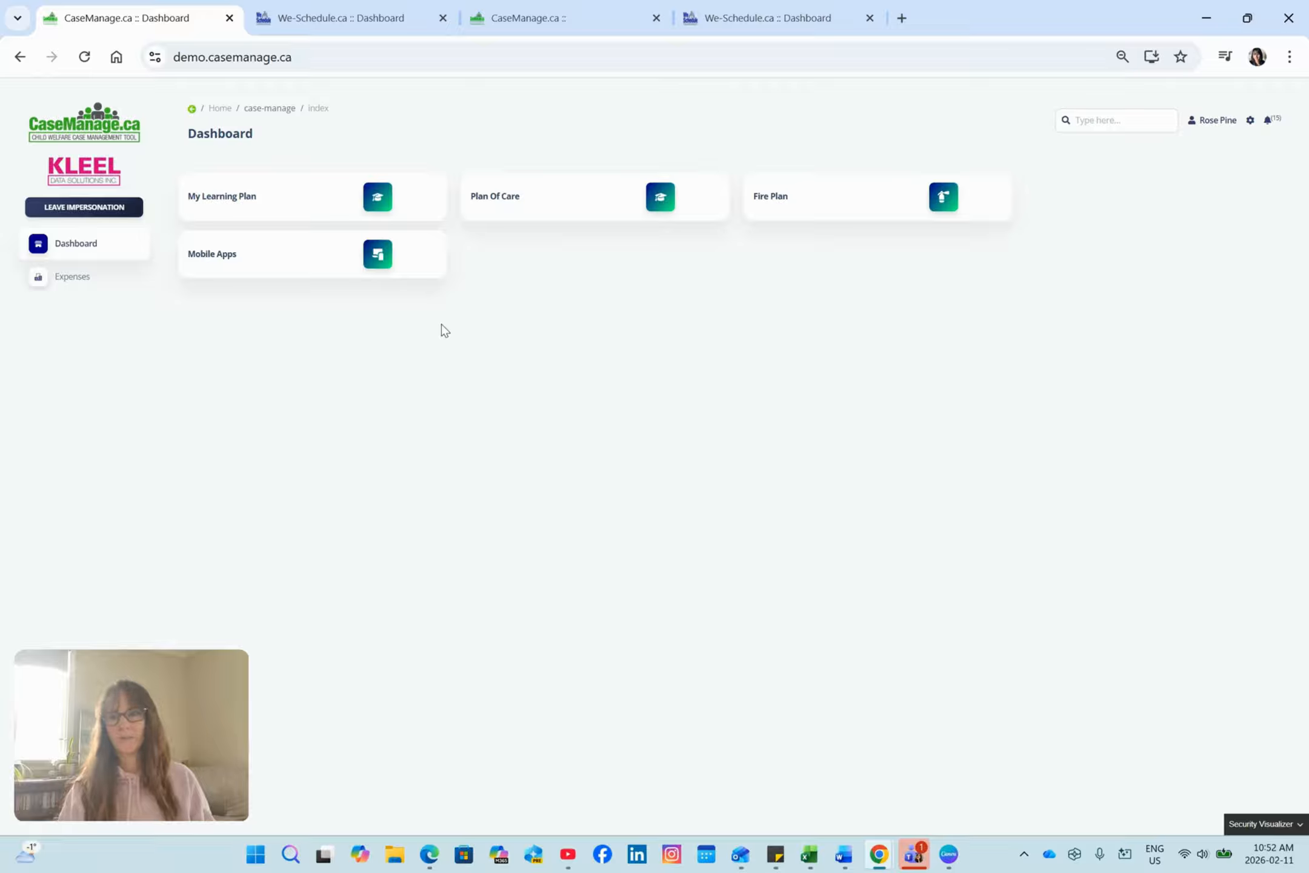
{"action": "left_click", "coordinate": [230, 196]}
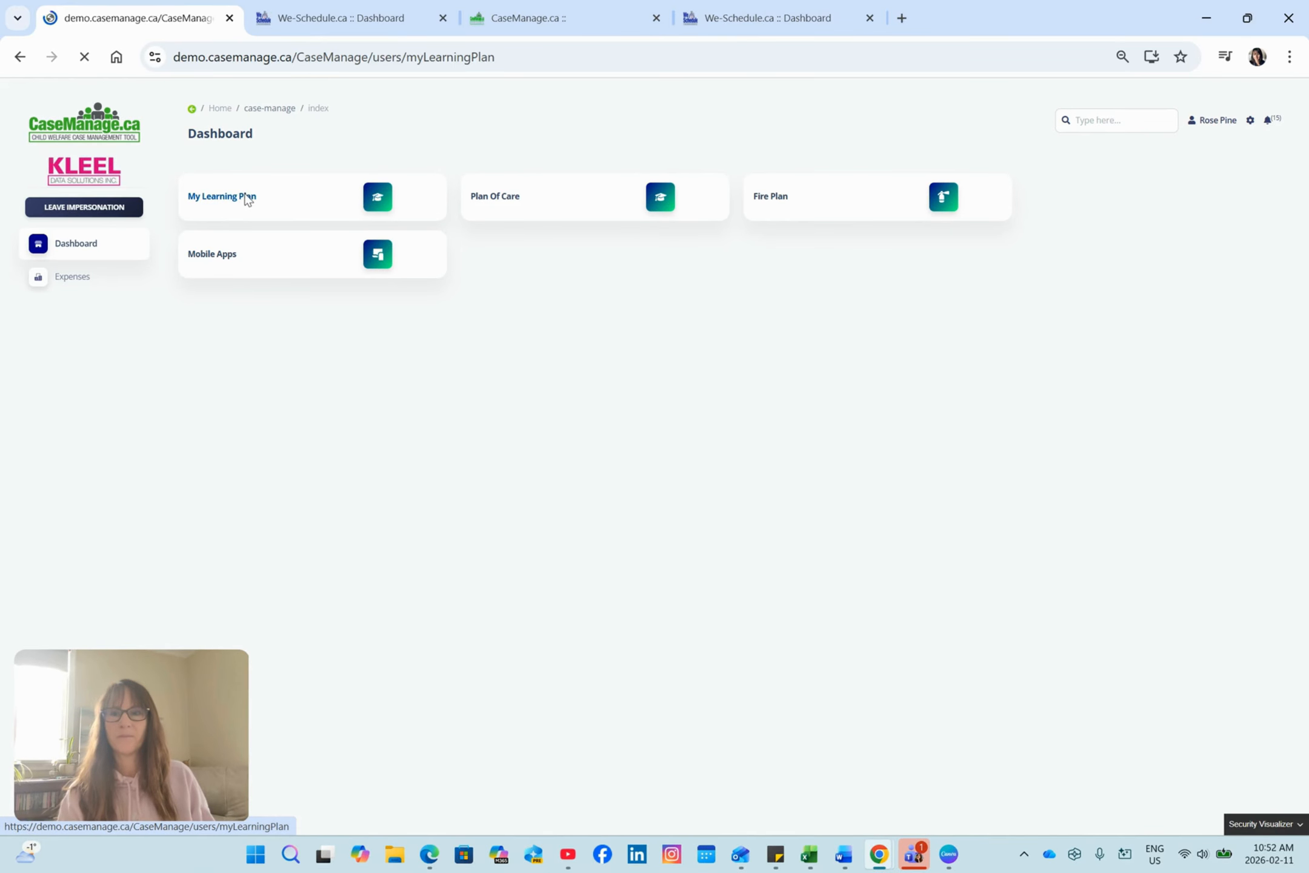
{"action": "scroll", "coordinate": [511, 249], "scroll_direction": "down", "scroll_amount": 12}
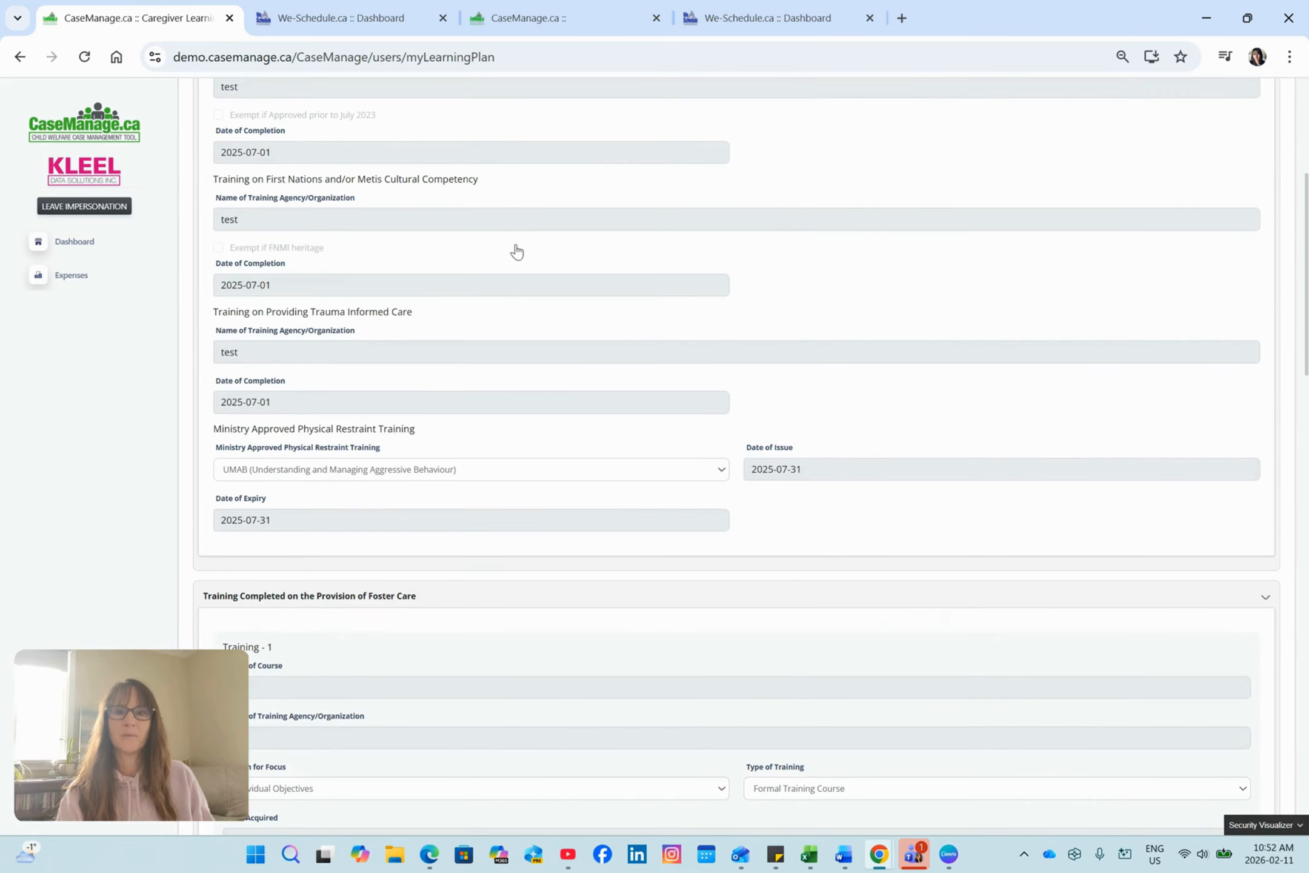
{"action": "scroll", "coordinate": [517, 242], "scroll_direction": "down", "scroll_amount": 15}
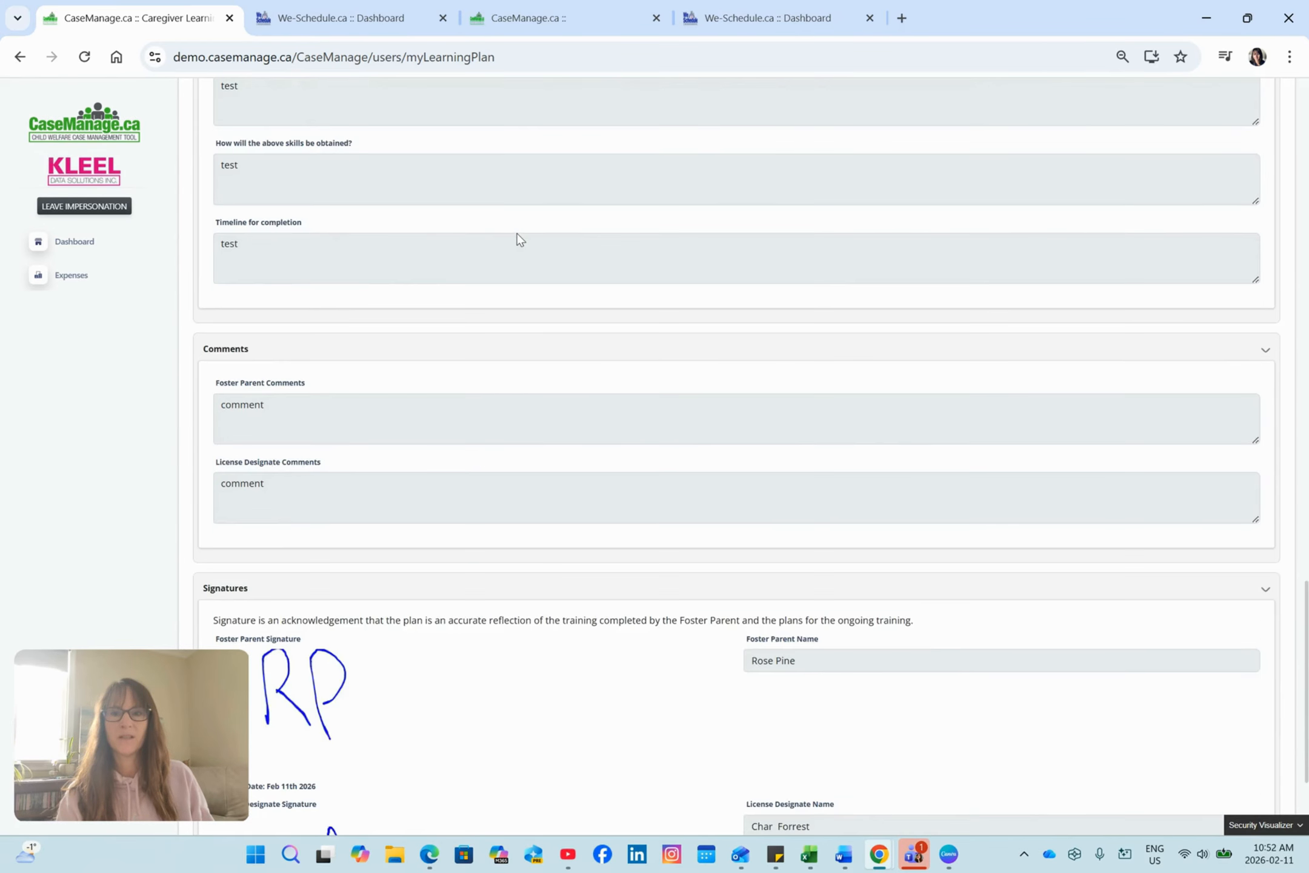
{"action": "scroll", "coordinate": [516, 232], "scroll_direction": "up", "scroll_amount": 20}
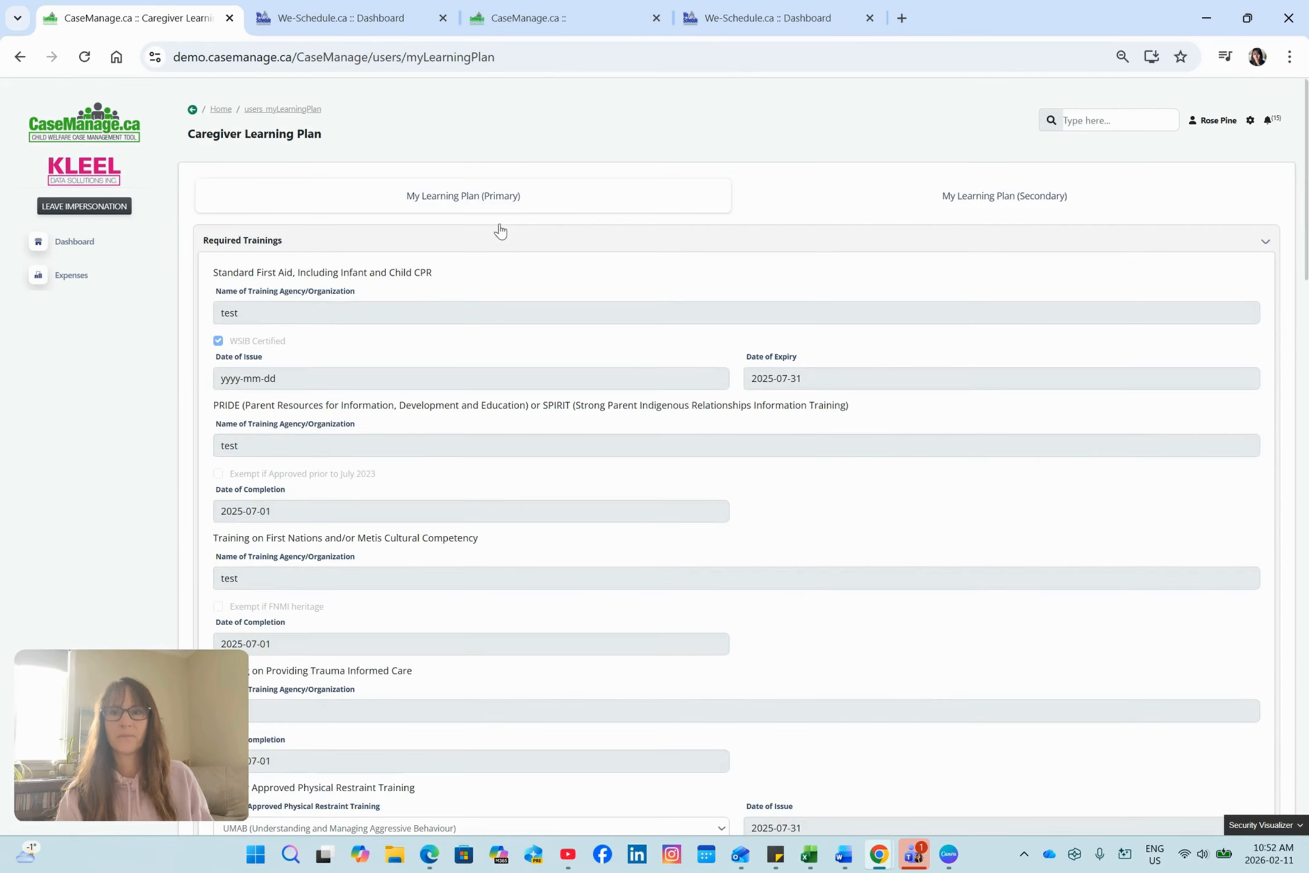
Leave the impersonation and open the same caregiver's profile from the Caregiver Dashboard.
{"action": "left_click", "coordinate": [77, 206]}
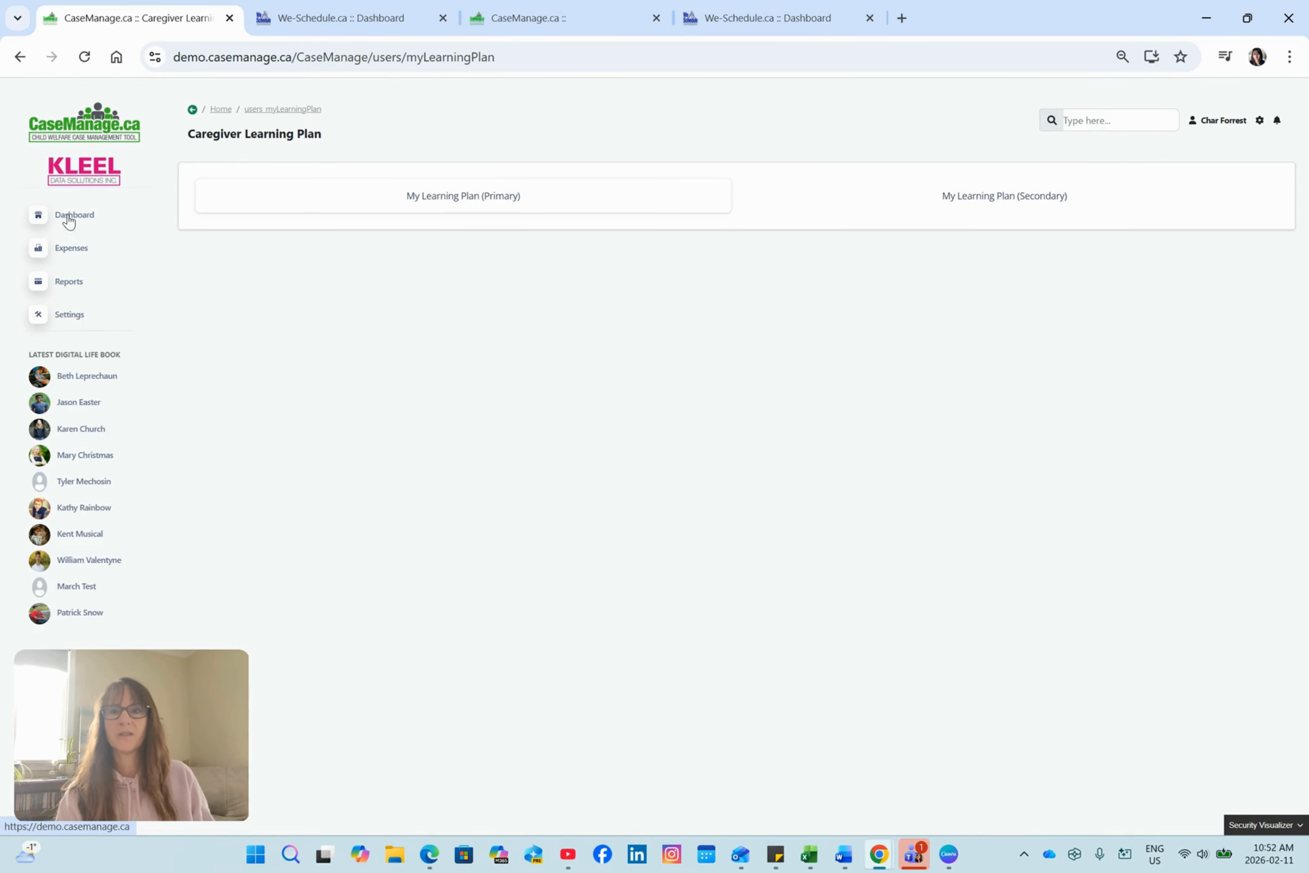
{"action": "left_click", "coordinate": [65, 219]}
{"action": "left_click", "coordinate": [294, 225]}
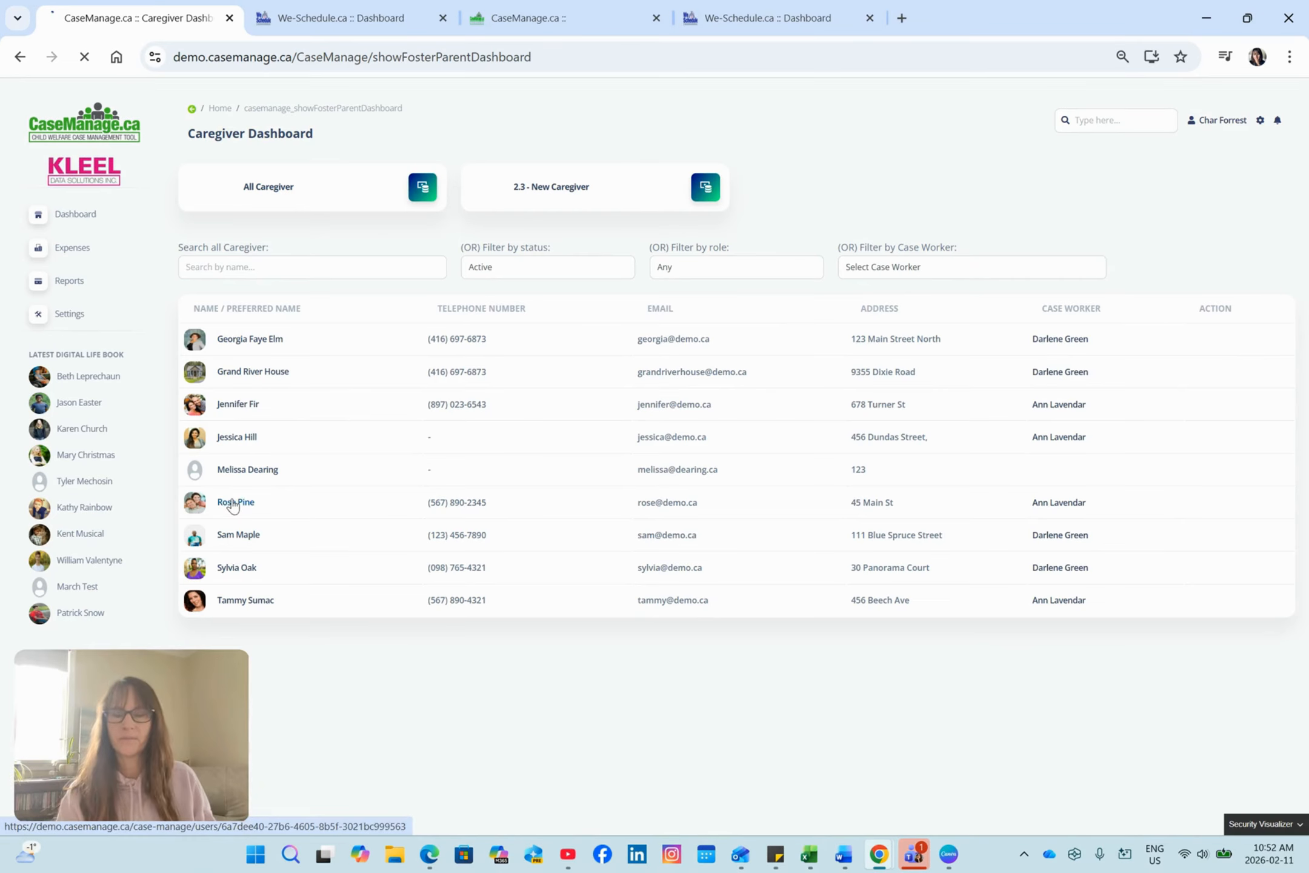
{"action": "left_click", "coordinate": [234, 504]}
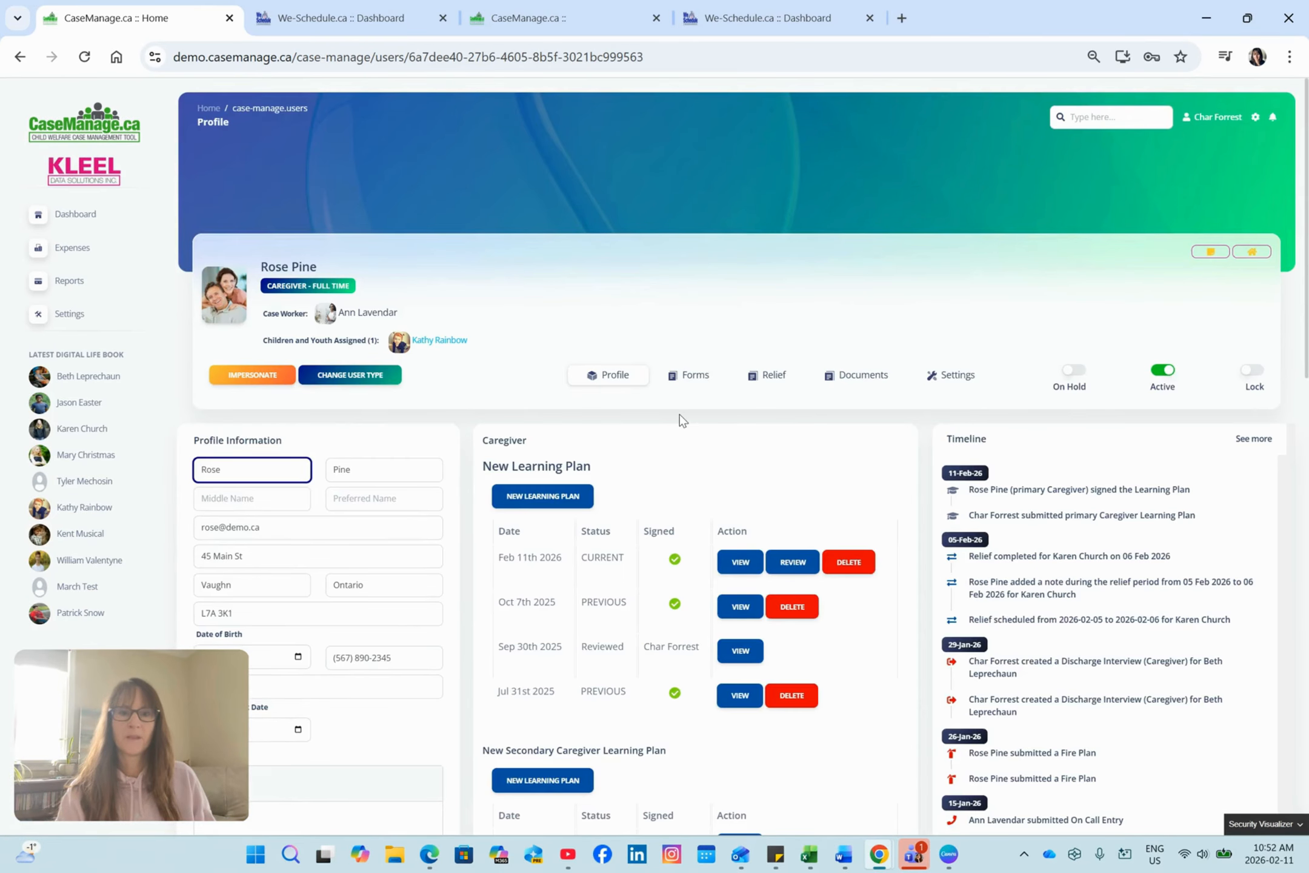
Start a review of the current Feb 11th 2026 primary learning plan with "Prior to placement of a child" as the reason.
{"action": "scroll", "coordinate": [678, 421], "scroll_direction": "down", "scroll_amount": 3}
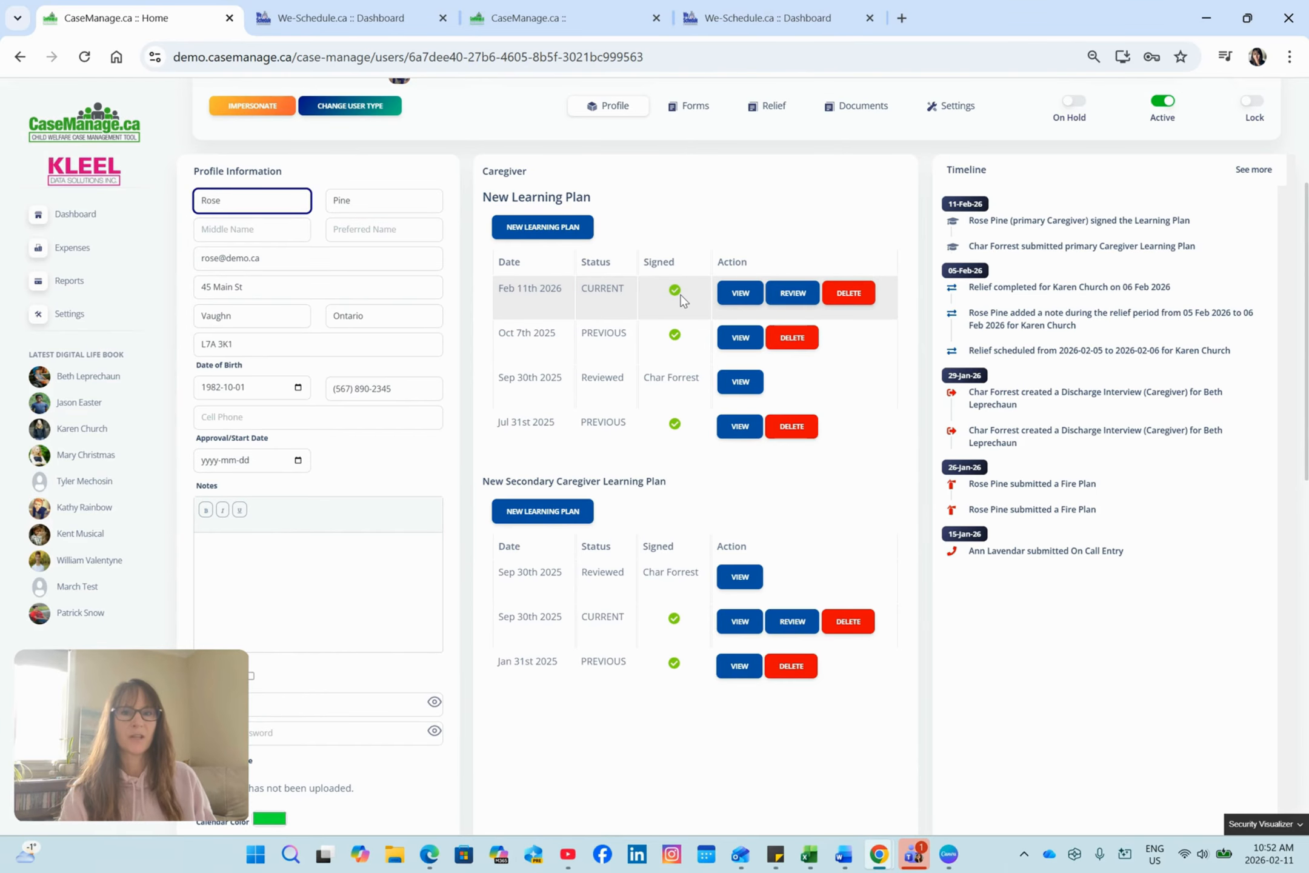
{"action": "scroll", "coordinate": [683, 299], "scroll_direction": "down", "scroll_amount": 1}
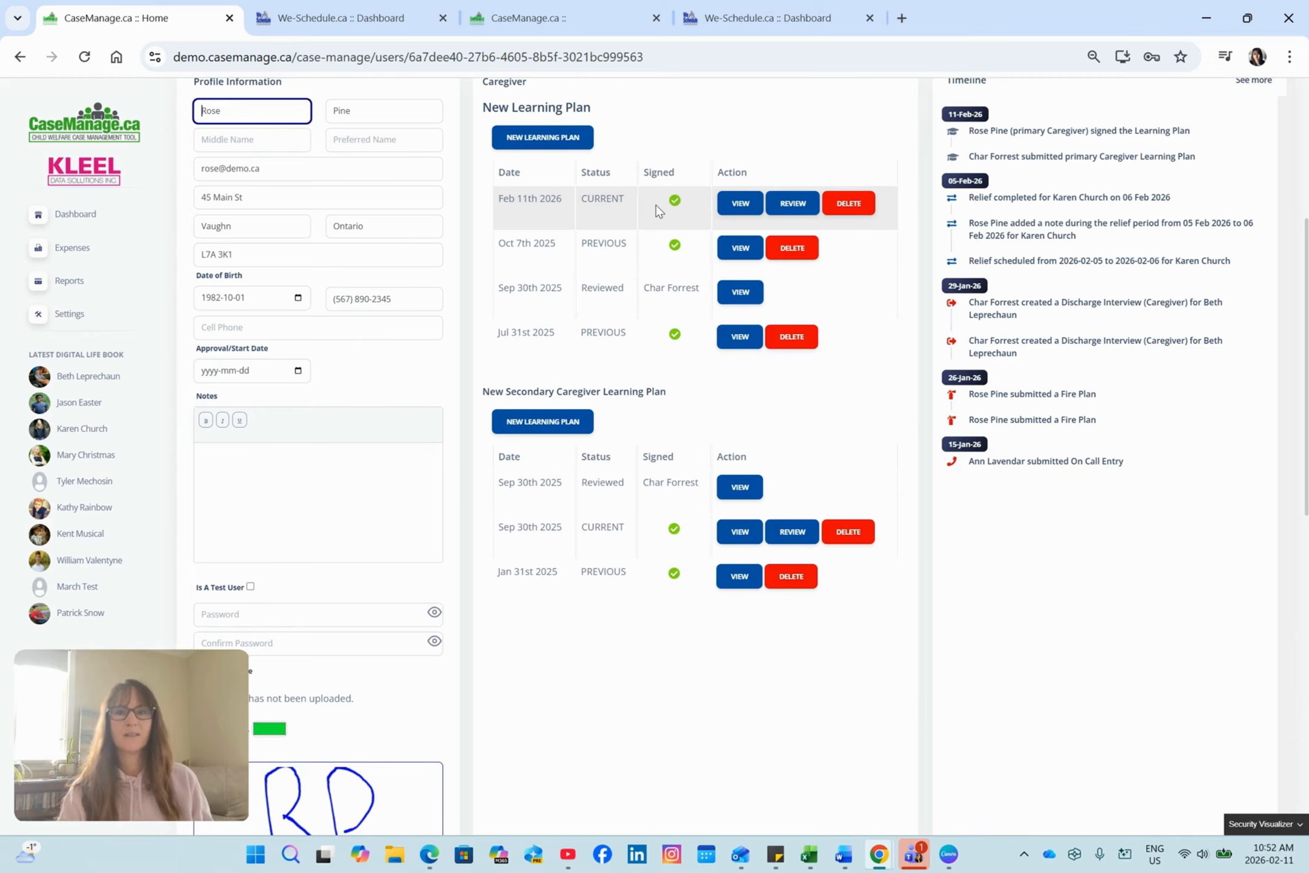
{"action": "left_click", "coordinate": [791, 206]}
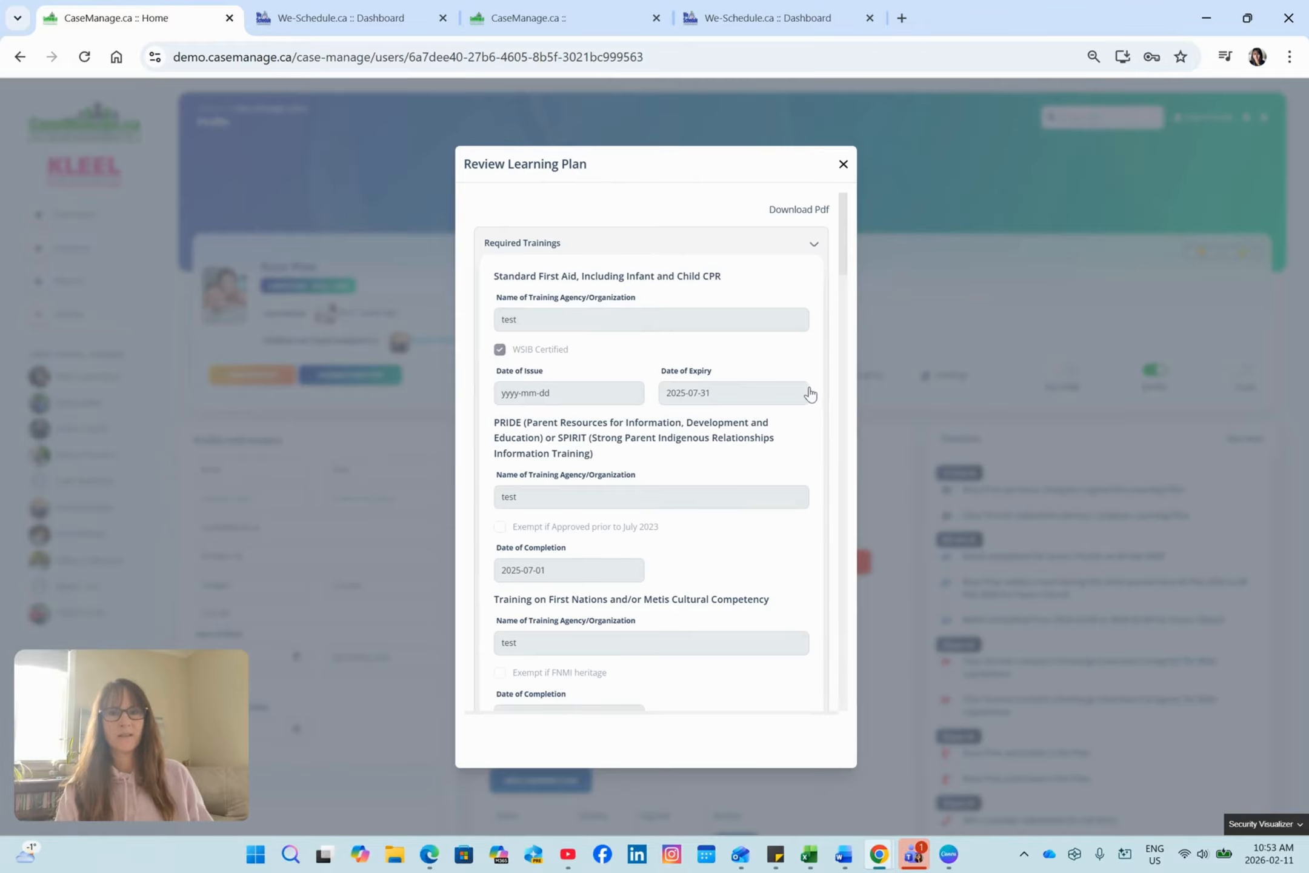
{"action": "scroll", "coordinate": [788, 348], "scroll_direction": "down", "scroll_amount": 1}
{"action": "scroll", "coordinate": [789, 347], "scroll_direction": "up", "scroll_amount": 1}
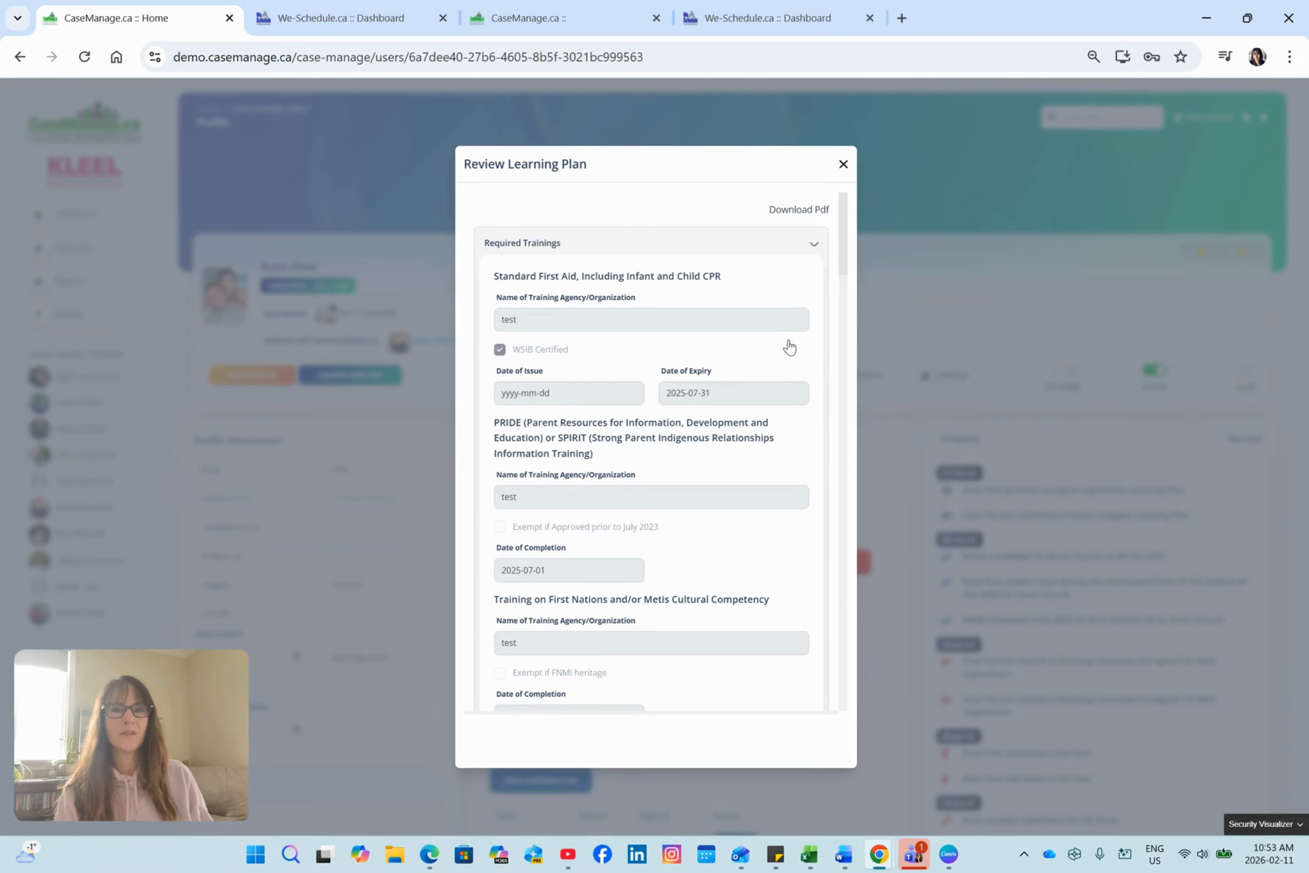
{"action": "scroll", "coordinate": [788, 345], "scroll_direction": "down", "scroll_amount": 5}
{"action": "scroll", "coordinate": [782, 343], "scroll_direction": "down", "scroll_amount": 10}
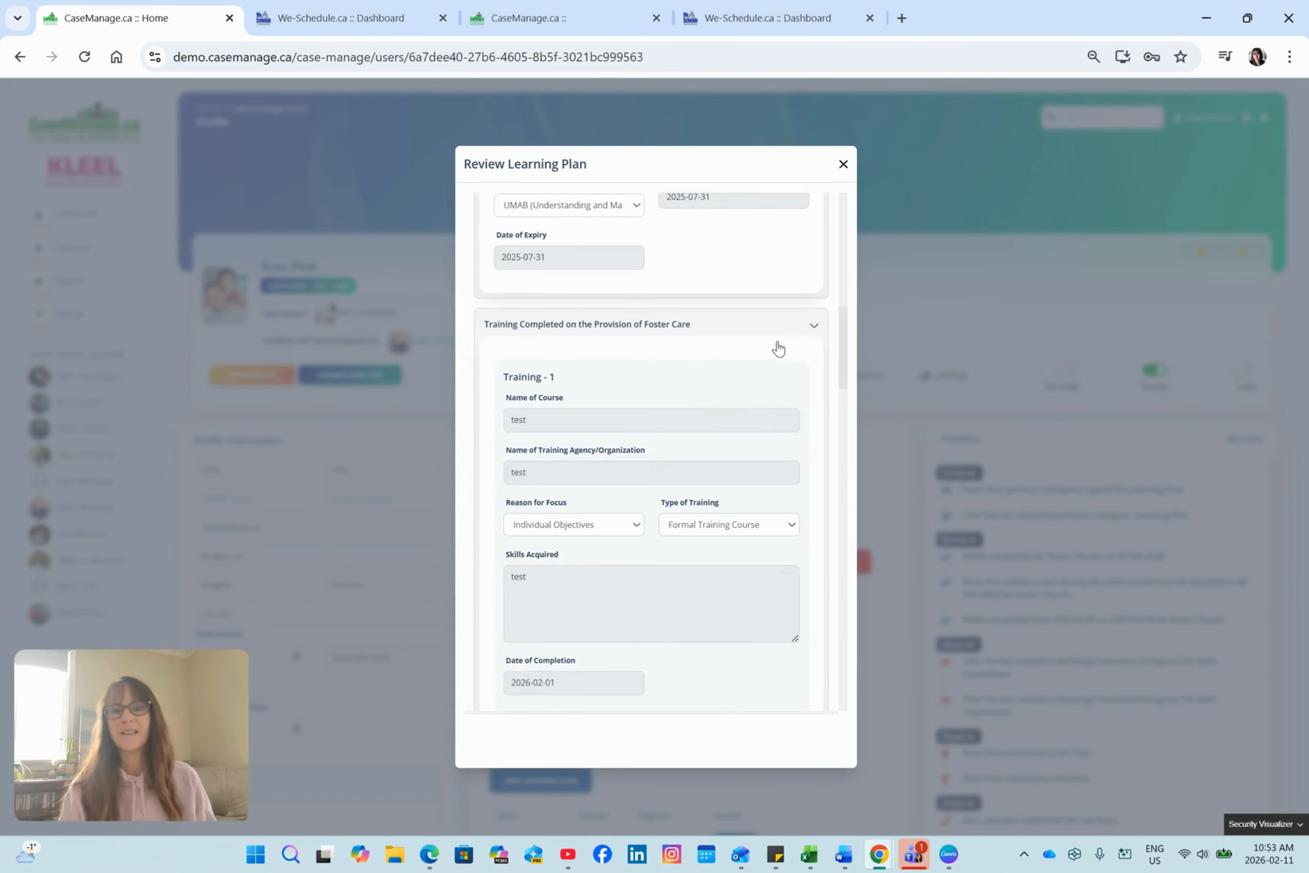
{"action": "scroll", "coordinate": [770, 354], "scroll_direction": "down", "scroll_amount": 12}
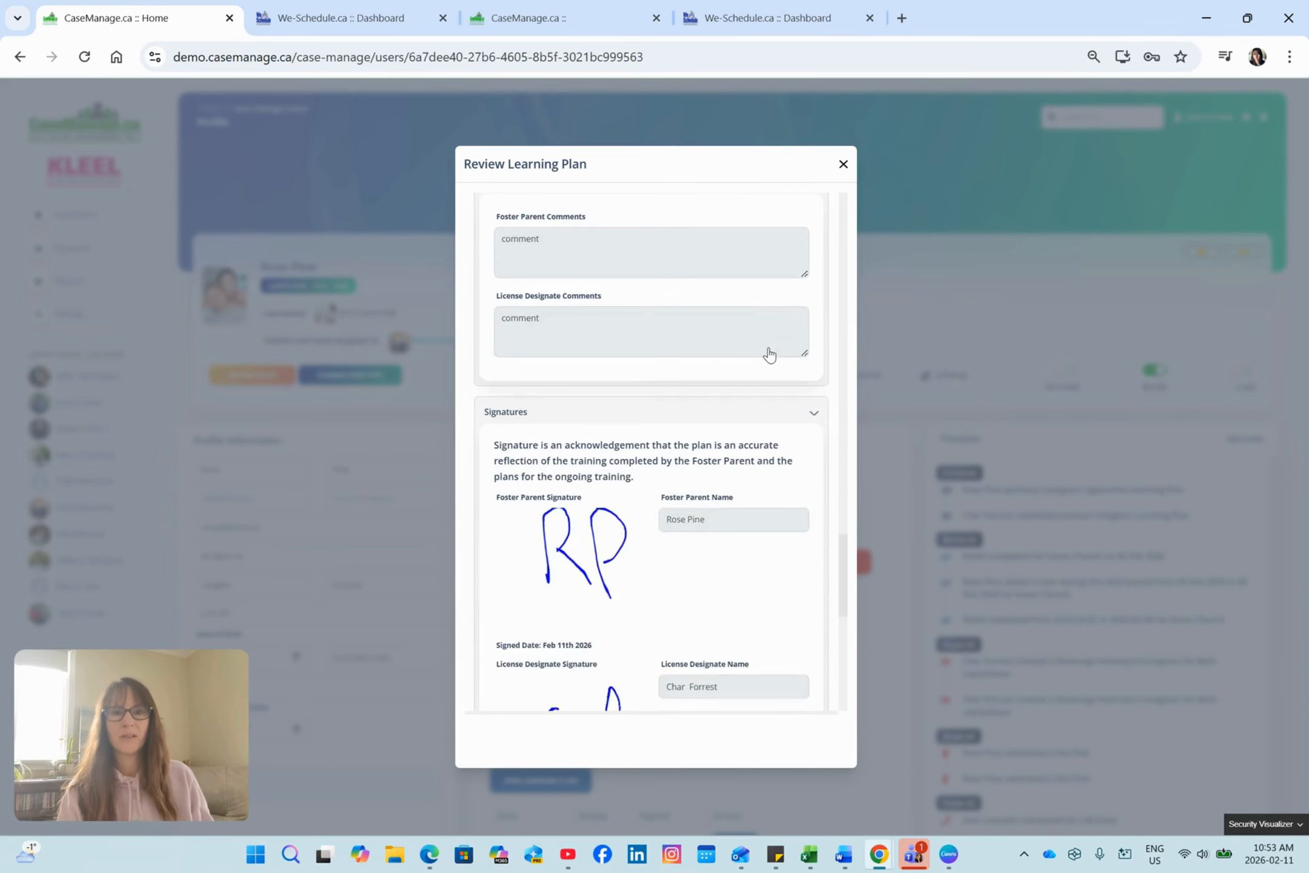
{"action": "left_click", "coordinate": [766, 354]}
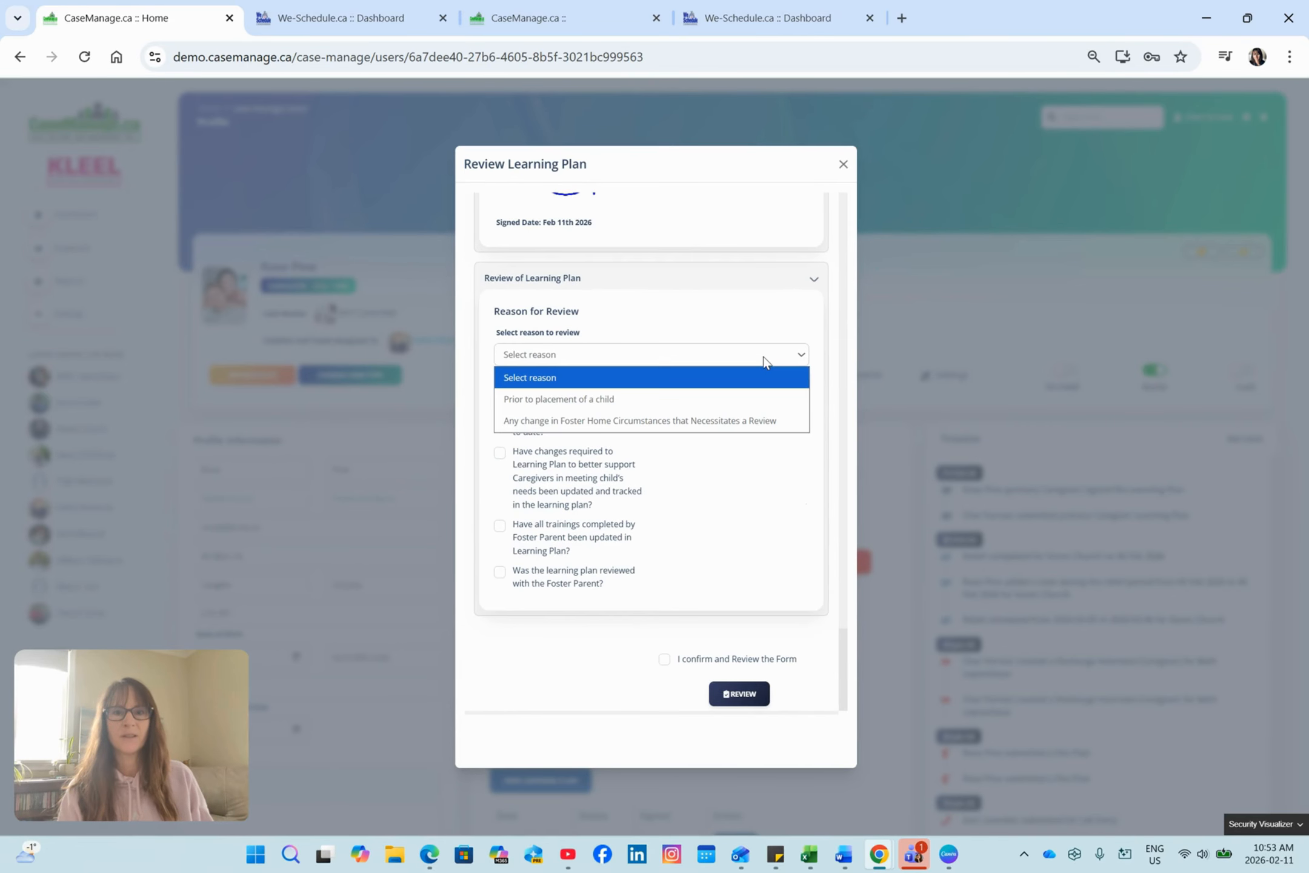
{"action": "left_click", "coordinate": [610, 399]}
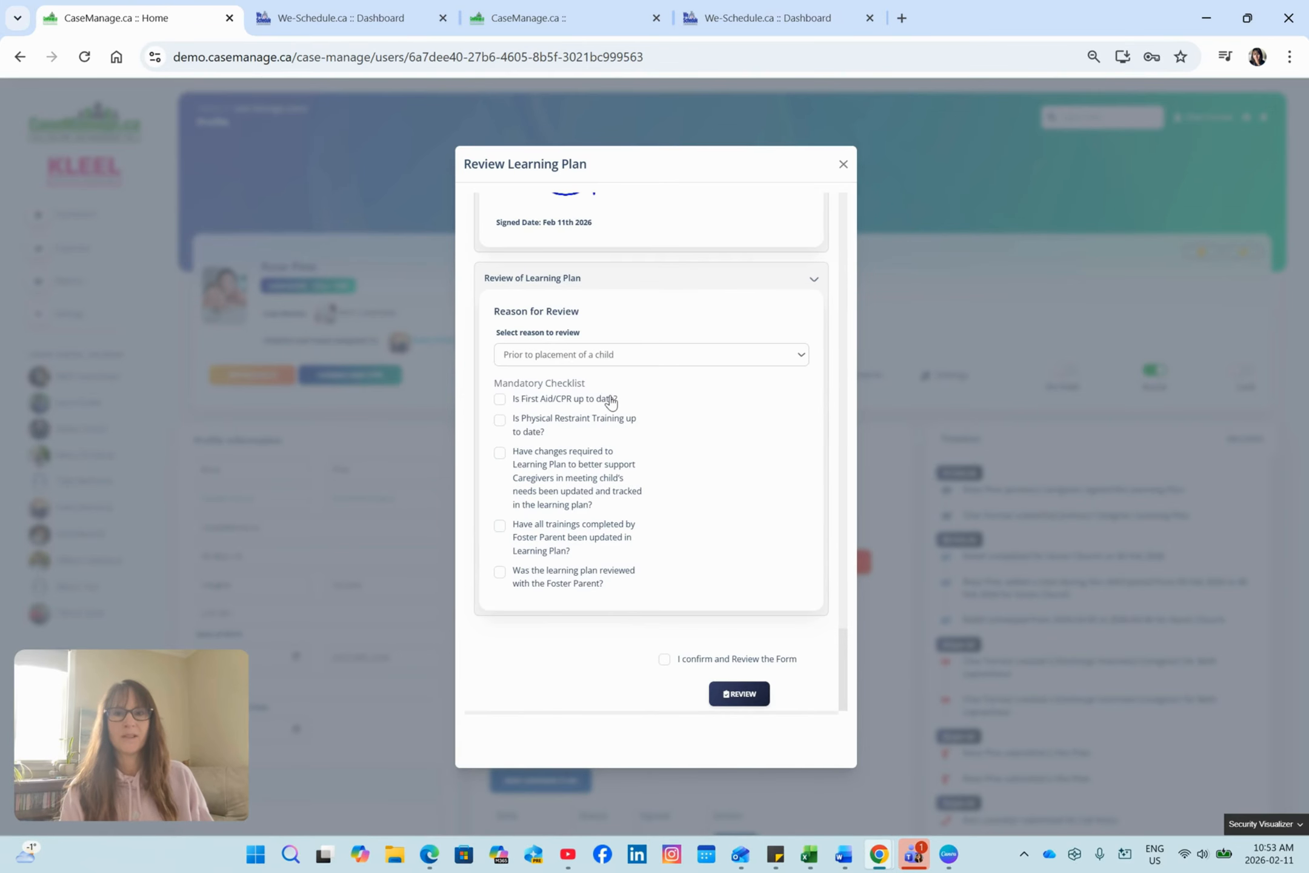
Mark all five Mandatory Checklist items as done, confirm the form and submit the learning plan review.
{"action": "scroll", "coordinate": [600, 400], "scroll_direction": "up", "scroll_amount": 10}
{"action": "scroll", "coordinate": [573, 414], "scroll_direction": "down", "scroll_amount": 12}
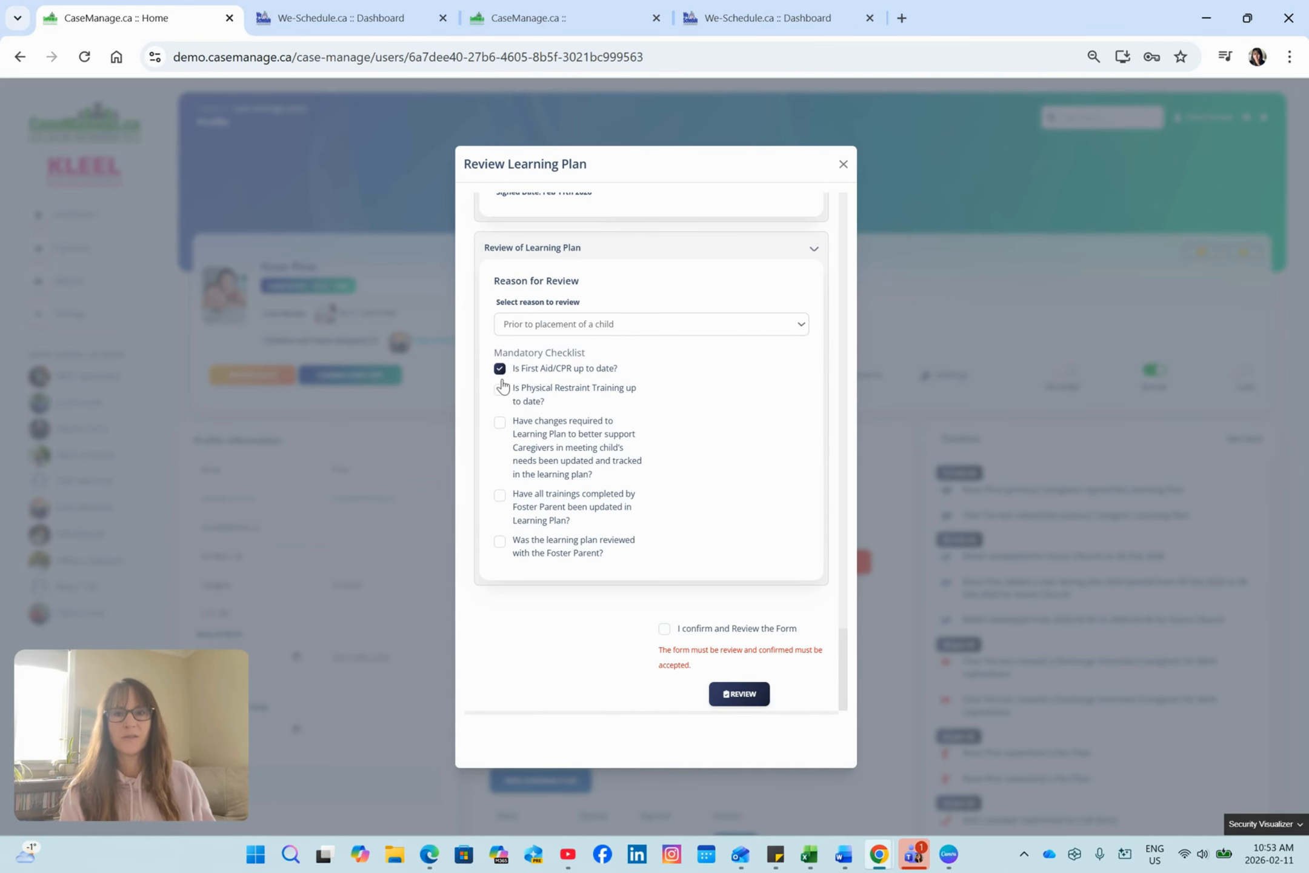
{"action": "left_click", "coordinate": [500, 391]}
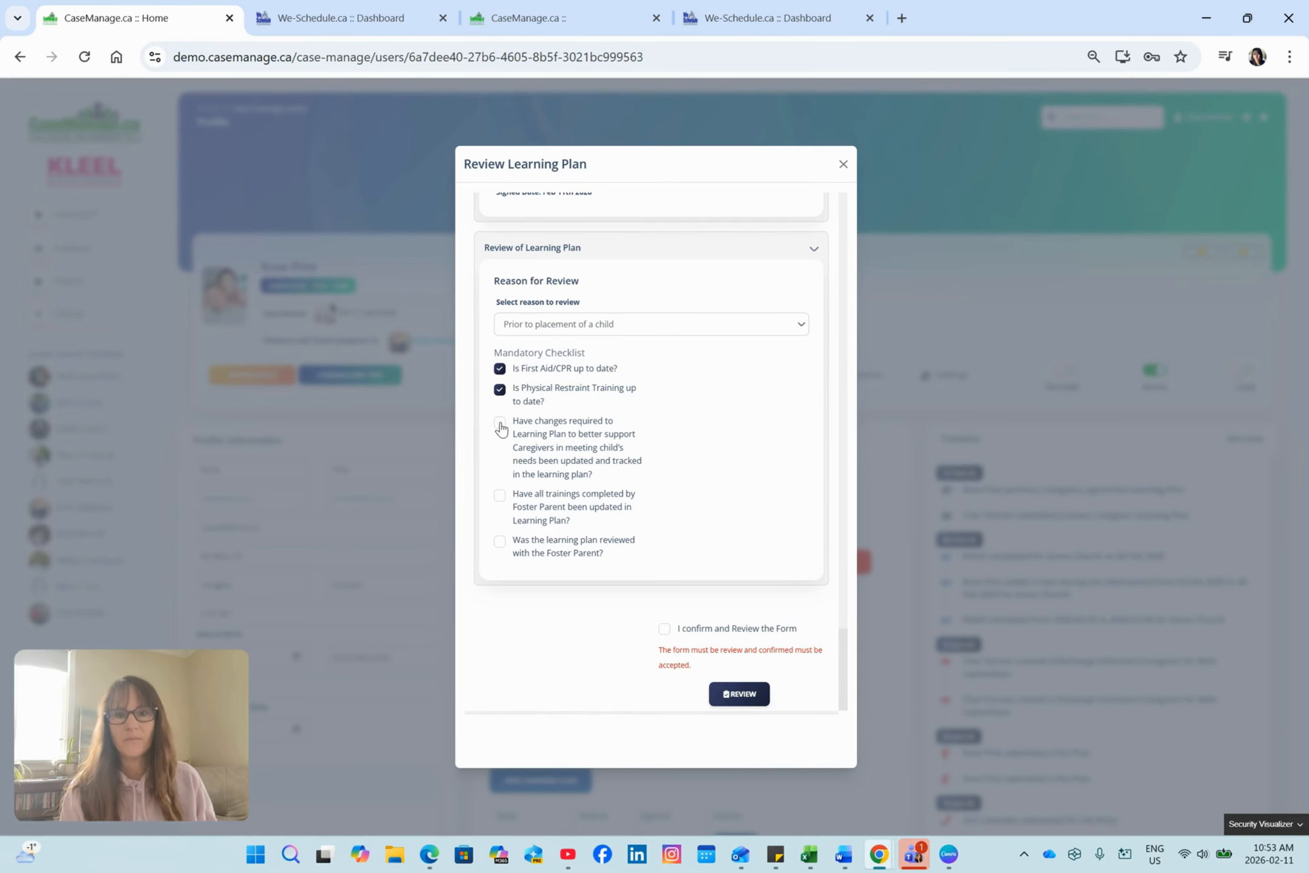
{"action": "left_click", "coordinate": [500, 498]}
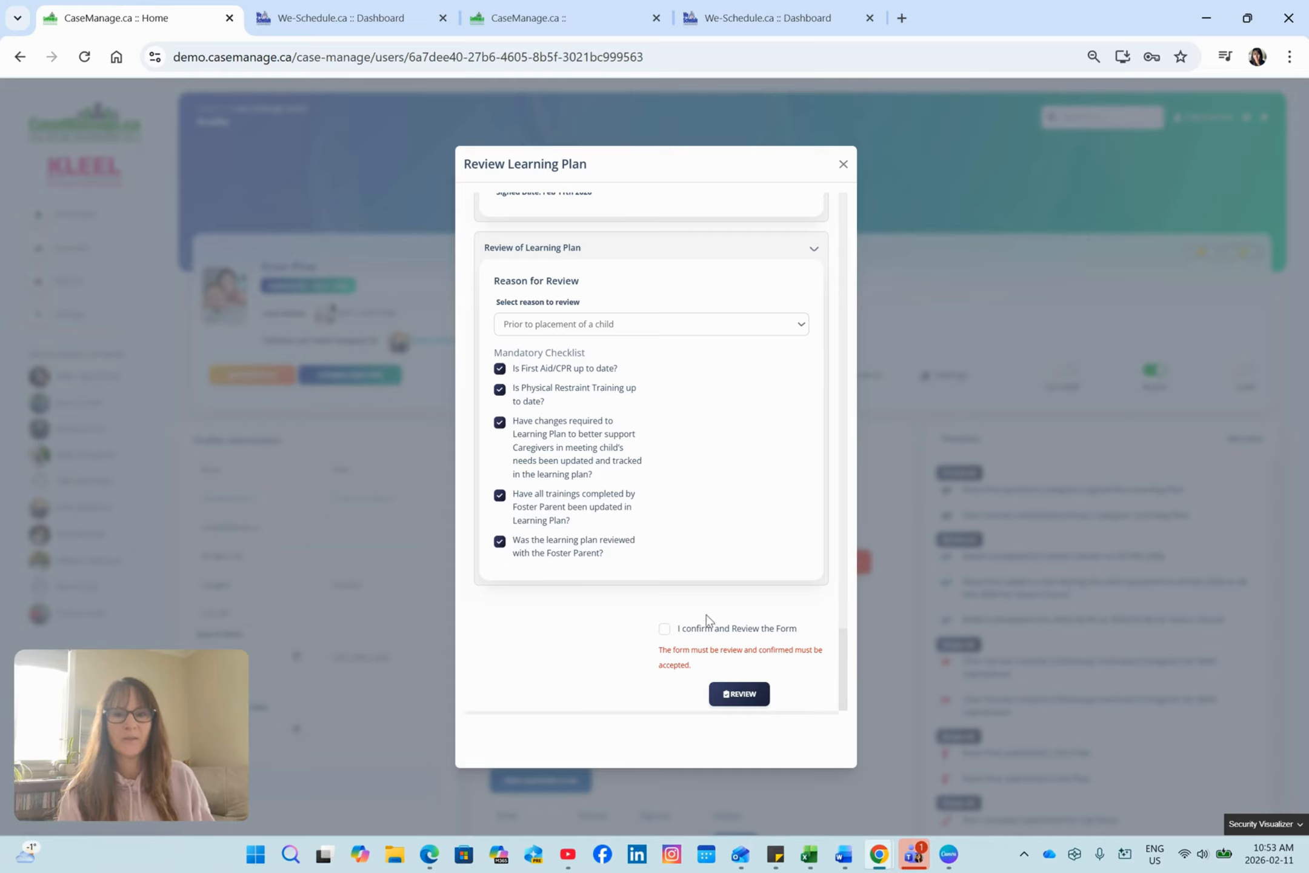
{"action": "left_click", "coordinate": [664, 631]}
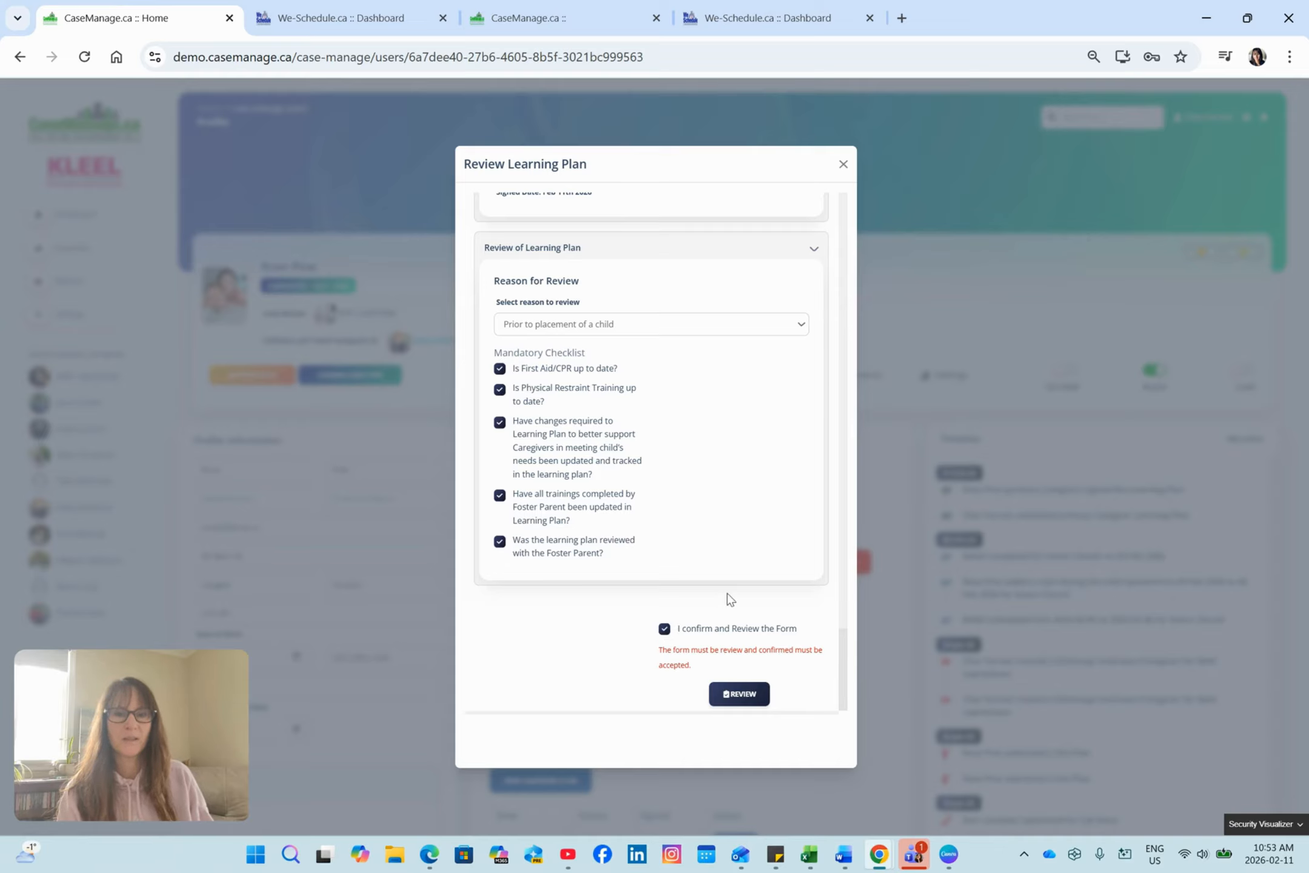
{"action": "left_click", "coordinate": [750, 694]}
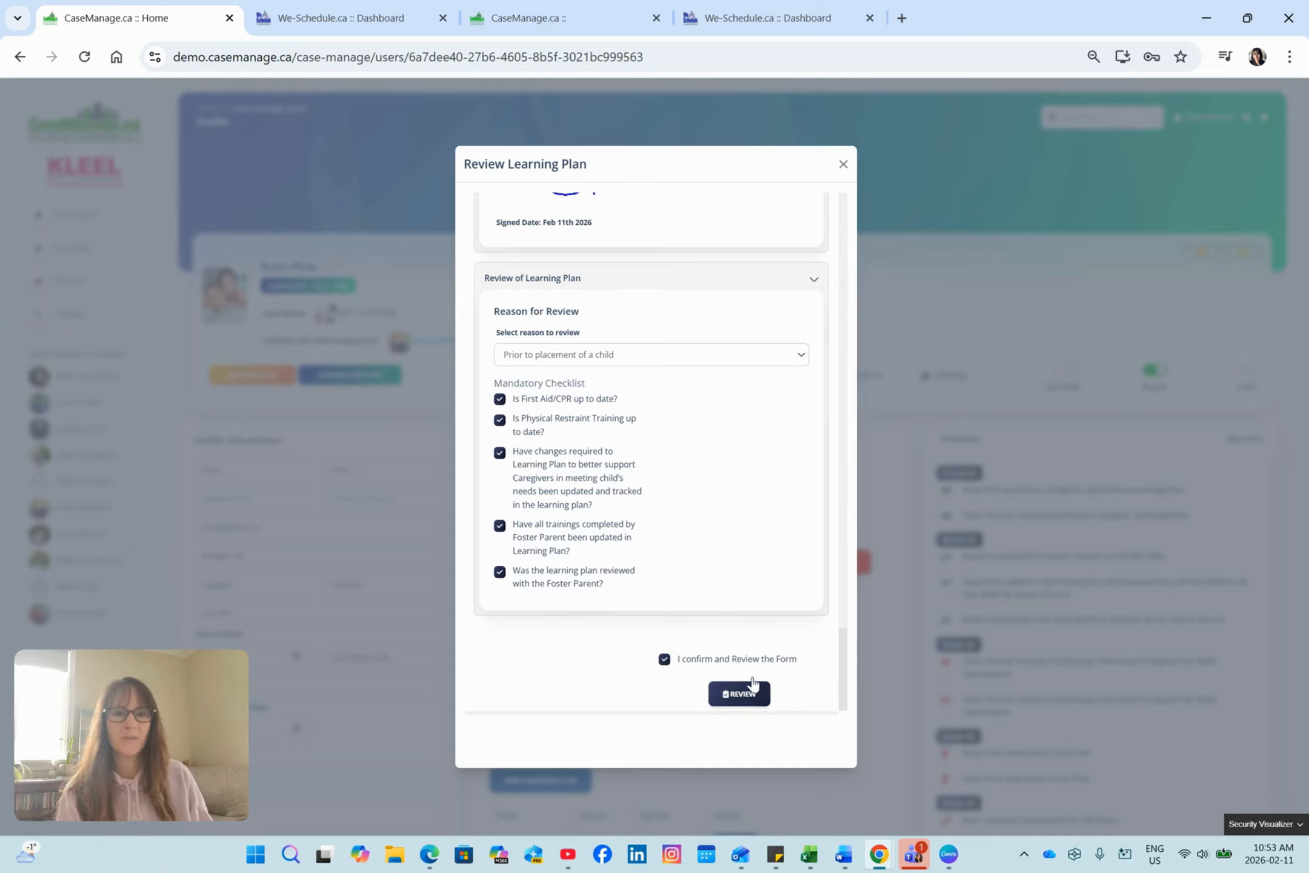
View the reviewed Feb 11th 2026 entry in the caregiver's learning plan list and close it.
{"action": "scroll", "coordinate": [875, 491], "scroll_direction": "down", "scroll_amount": 3}
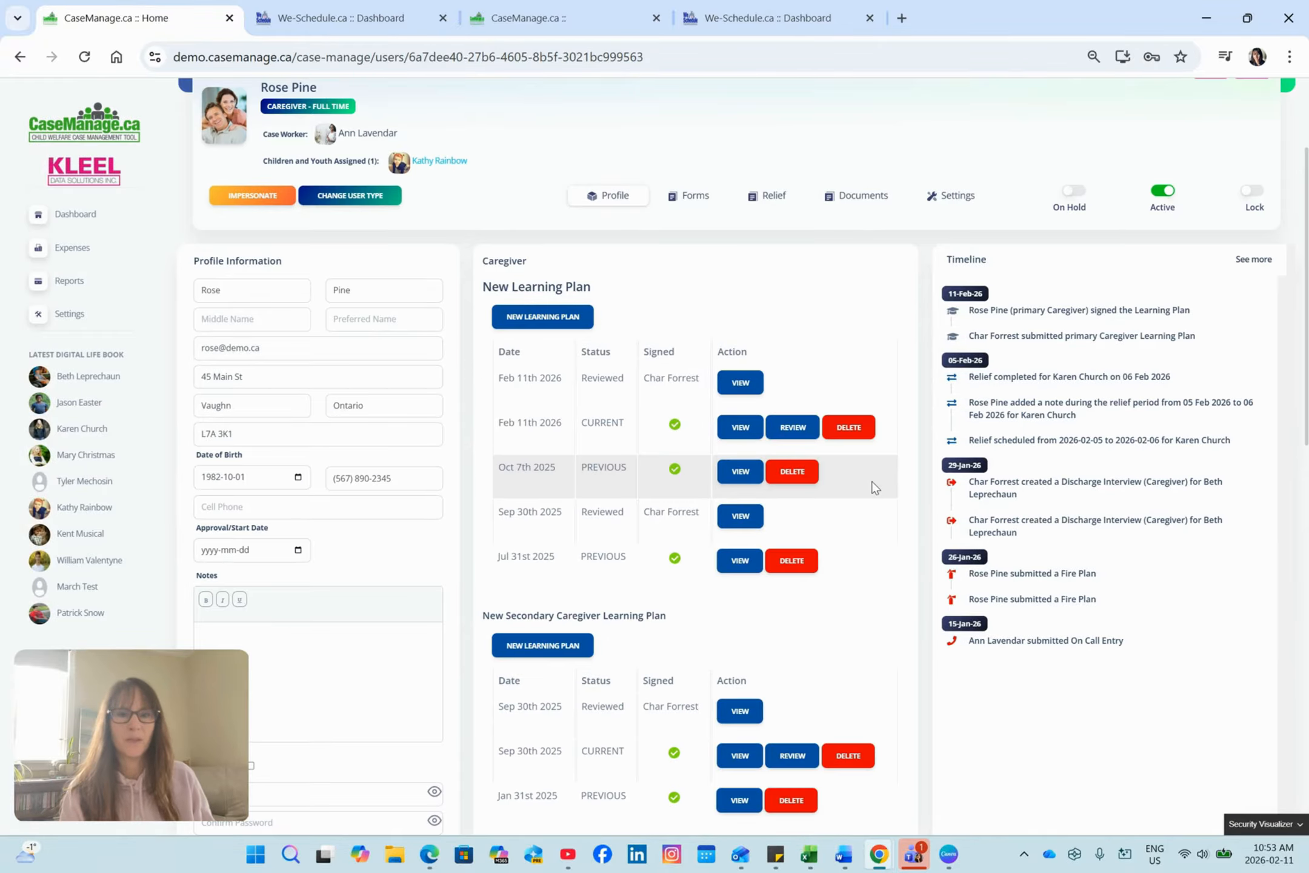
{"action": "left_click", "coordinate": [741, 385]}
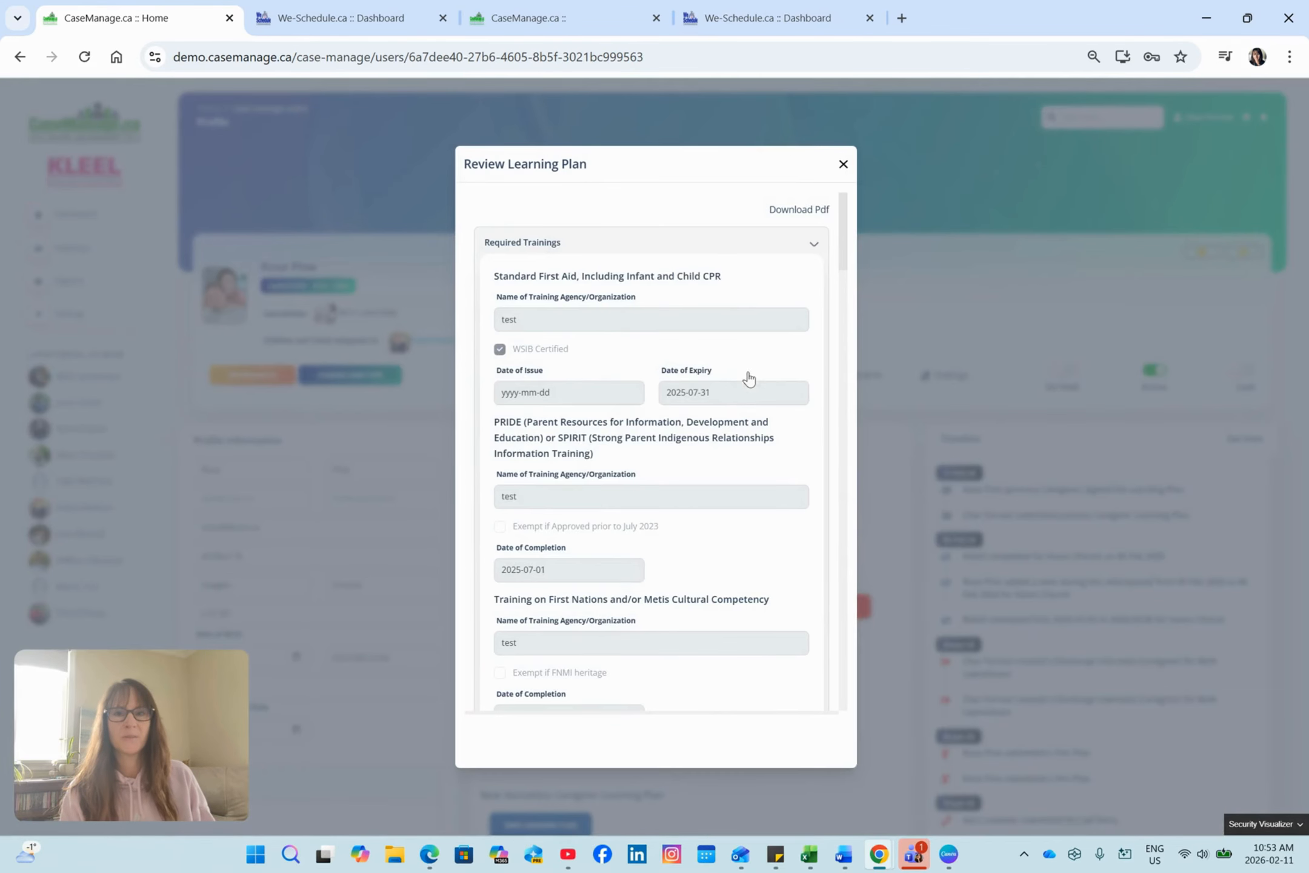
{"action": "left_click", "coordinate": [843, 164]}
{"action": "scroll", "coordinate": [833, 389], "scroll_direction": "down", "scroll_amount": 1}
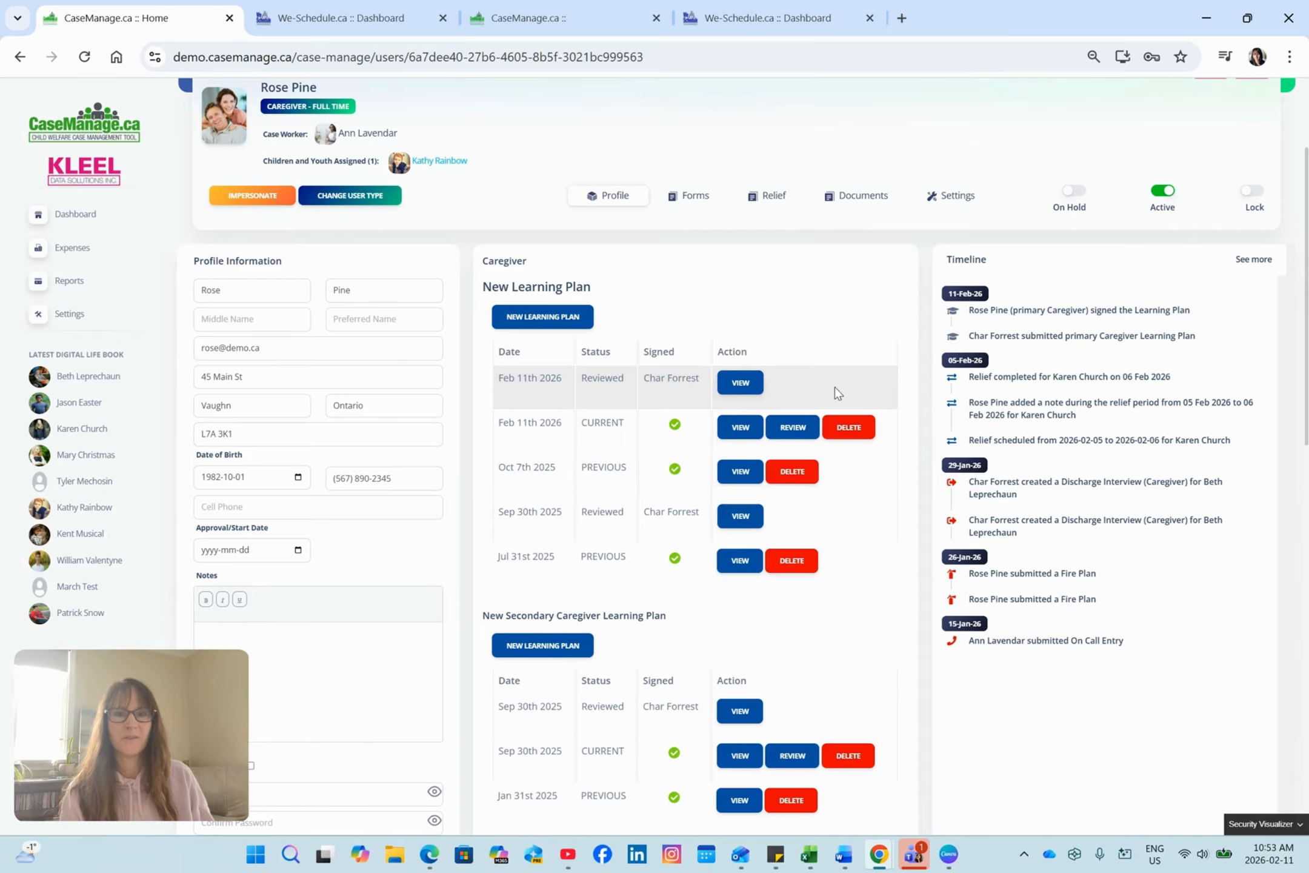
{"action": "left_click", "coordinate": [566, 322]}
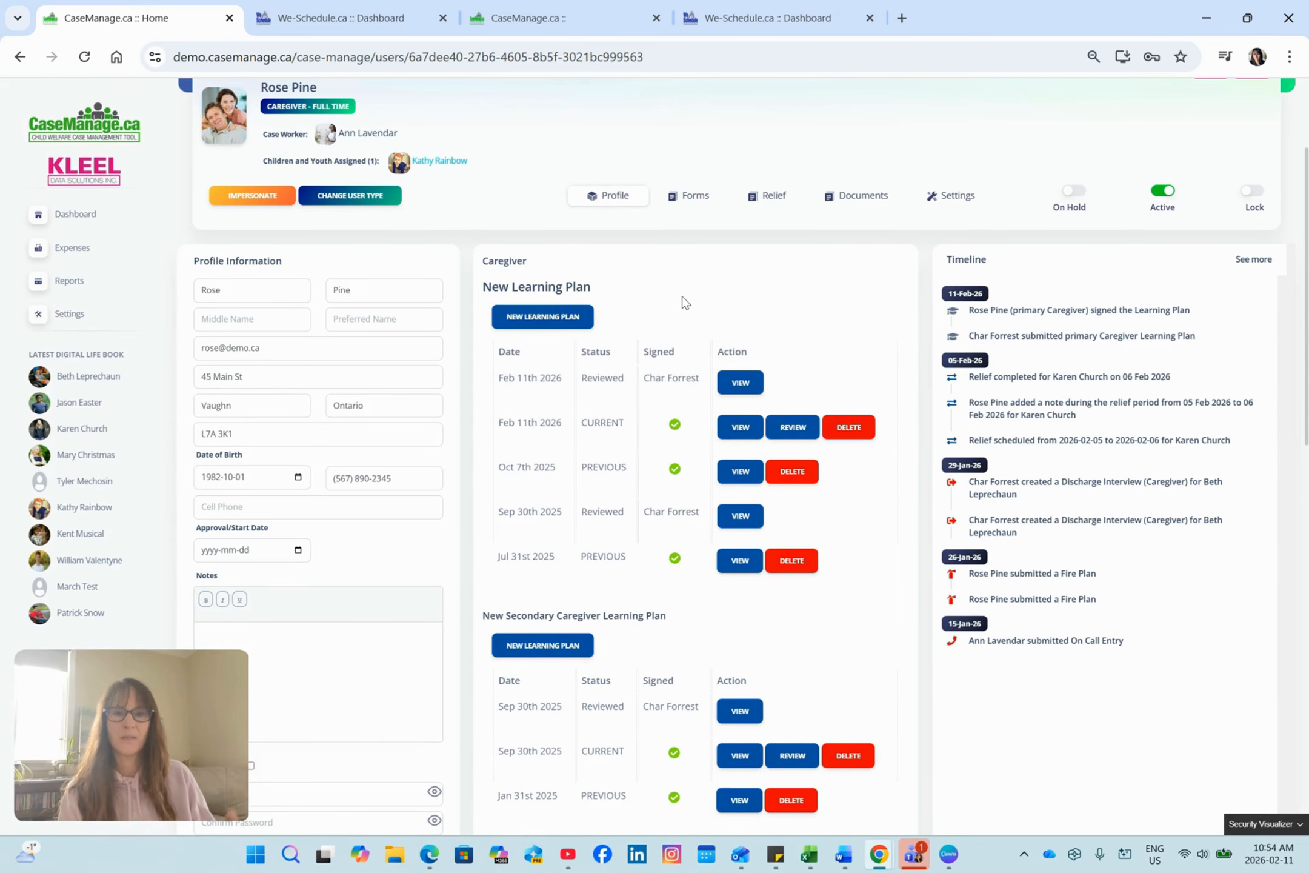
{"action": "scroll", "coordinate": [701, 321], "scroll_direction": "down", "scroll_amount": 3}
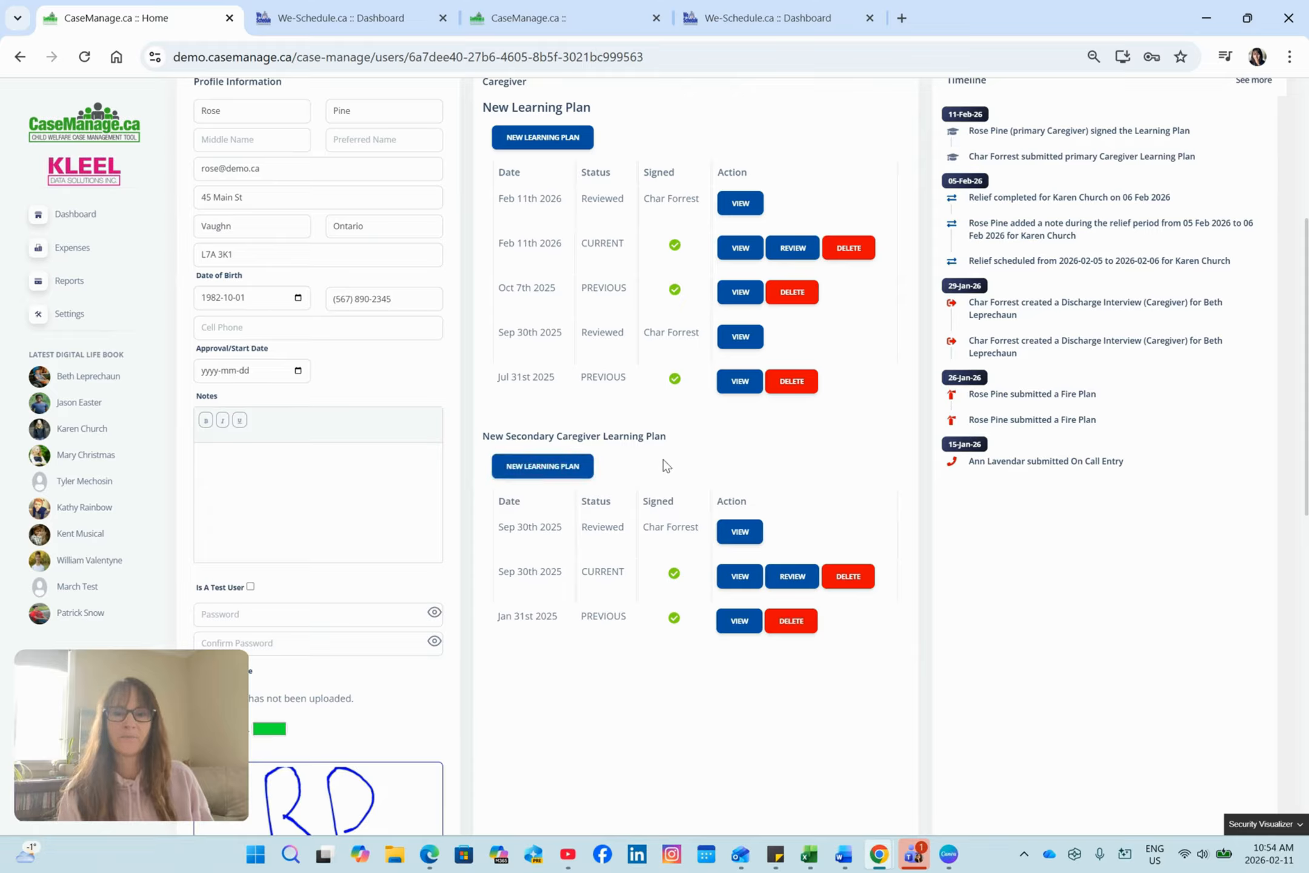
{"action": "scroll", "coordinate": [751, 468], "scroll_direction": "up", "scroll_amount": 5}
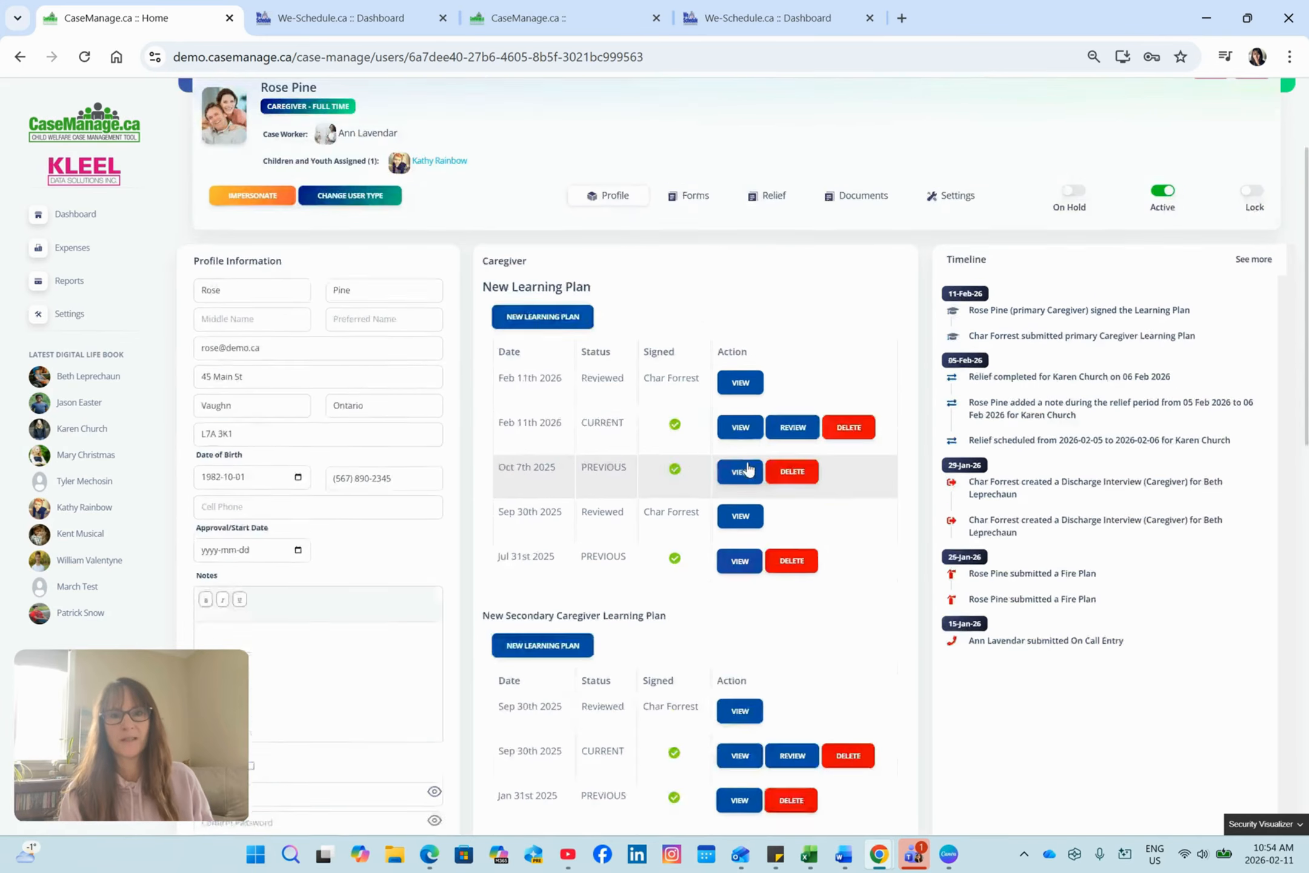